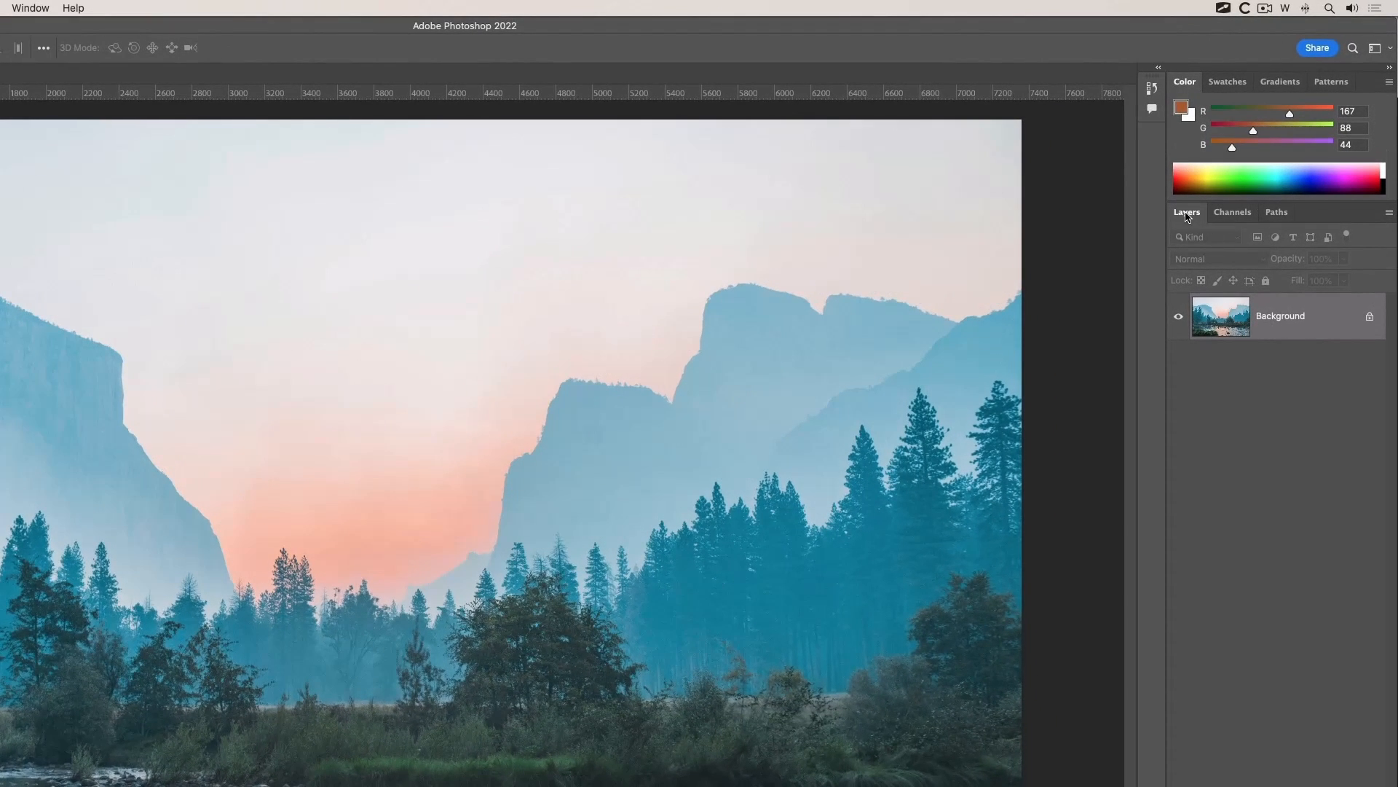
Float the Channels panel and enlarge it so RGB, Red, Green and Blue all show
{"action": "left_click_drag", "start_coordinate": [1231, 212], "coordinate": [917, 266]}
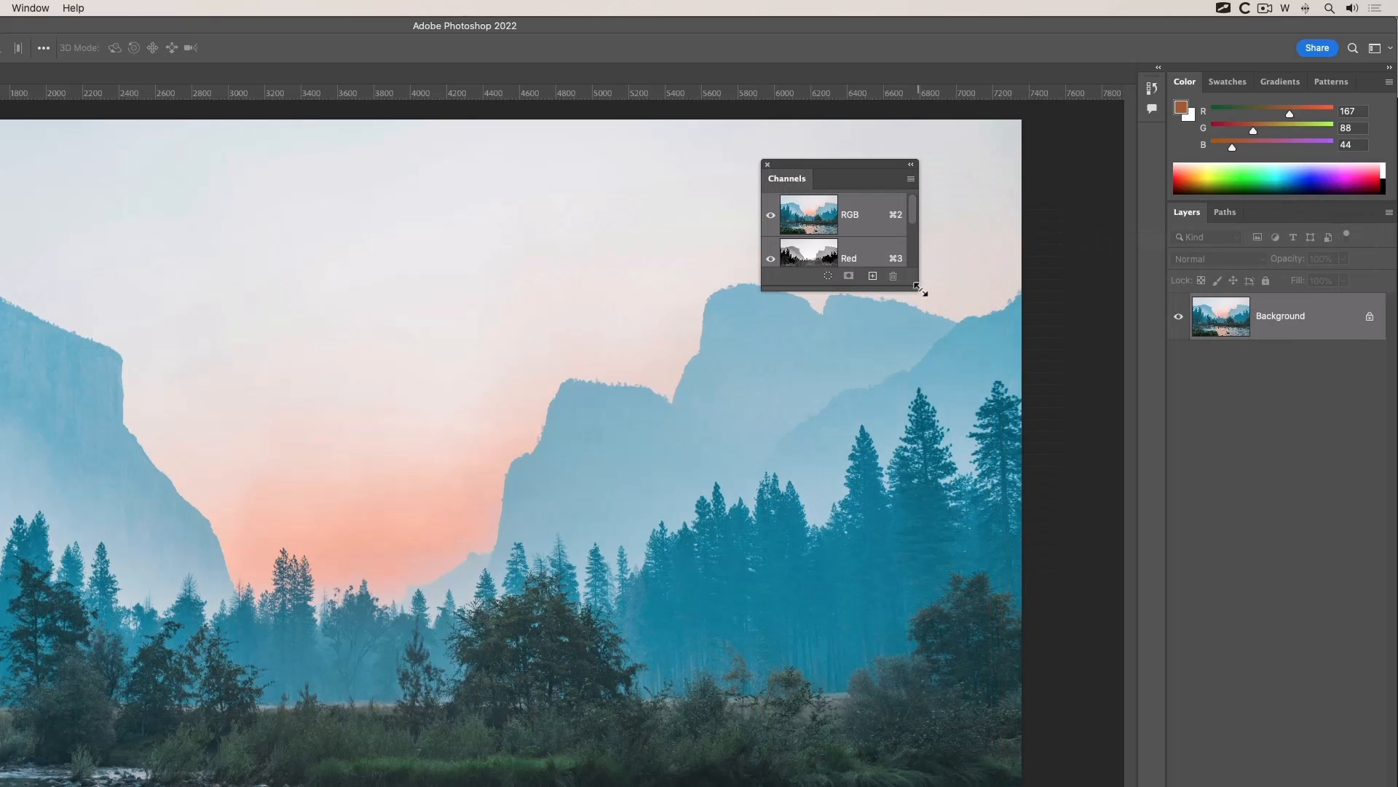
{"action": "mouse_move", "coordinate": [918, 288]}
{"action": "left_mouse_down"}
{"action": "mouse_move", "coordinate": [935, 468]}
{"action": "mouse_move", "coordinate": [1051, 572]}
{"action": "left_mouse_up"}
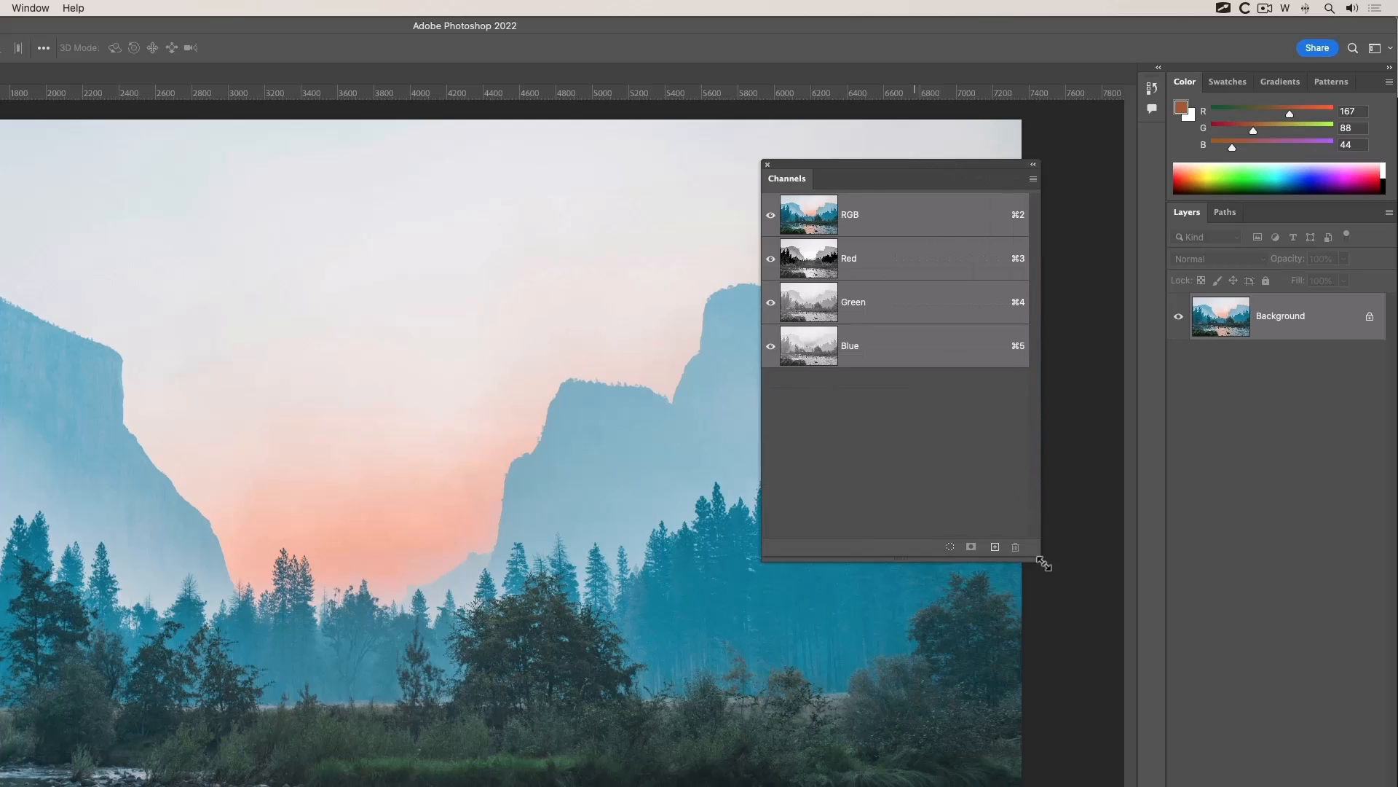
{"action": "left_click_drag", "start_coordinate": [874, 167], "coordinate": [888, 191]}
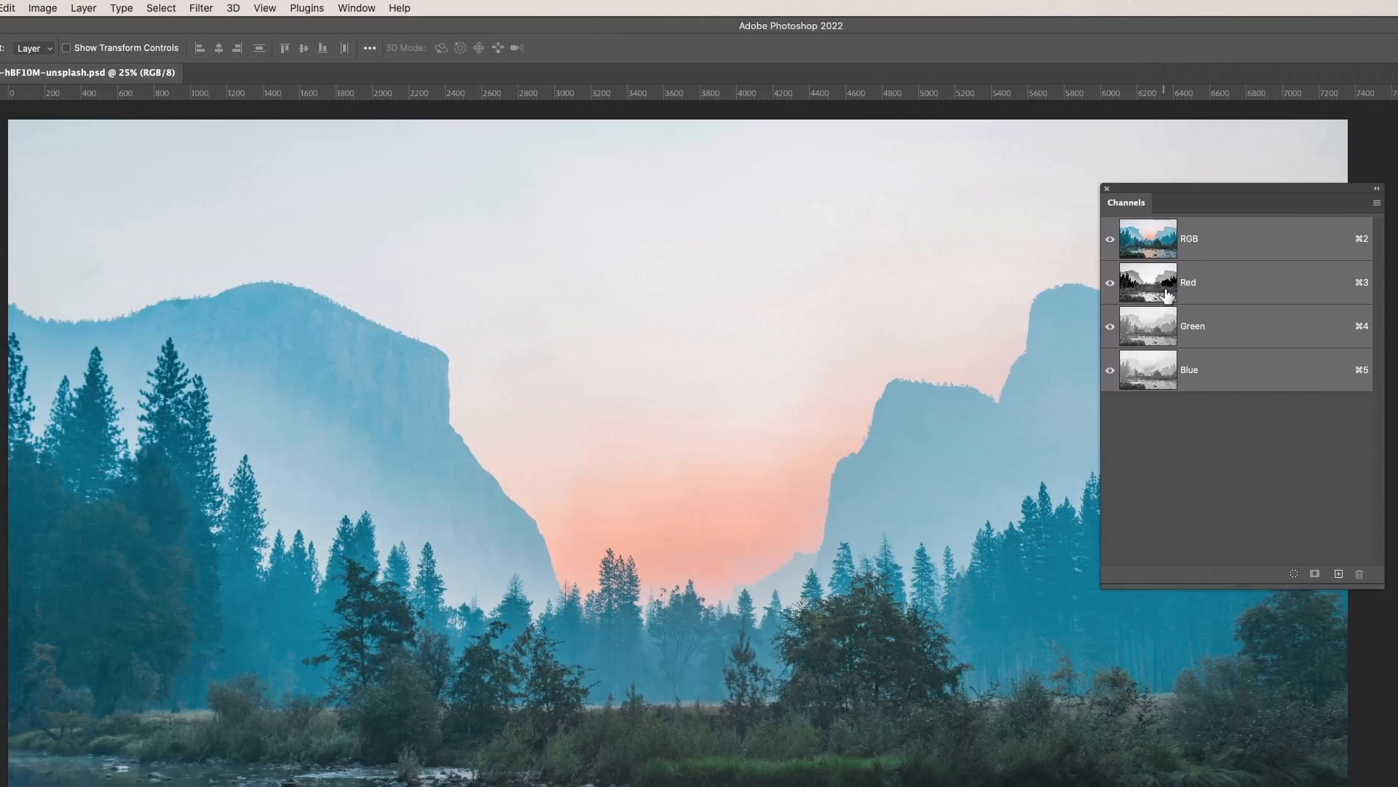
{"action": "left_click", "coordinate": [1171, 287]}
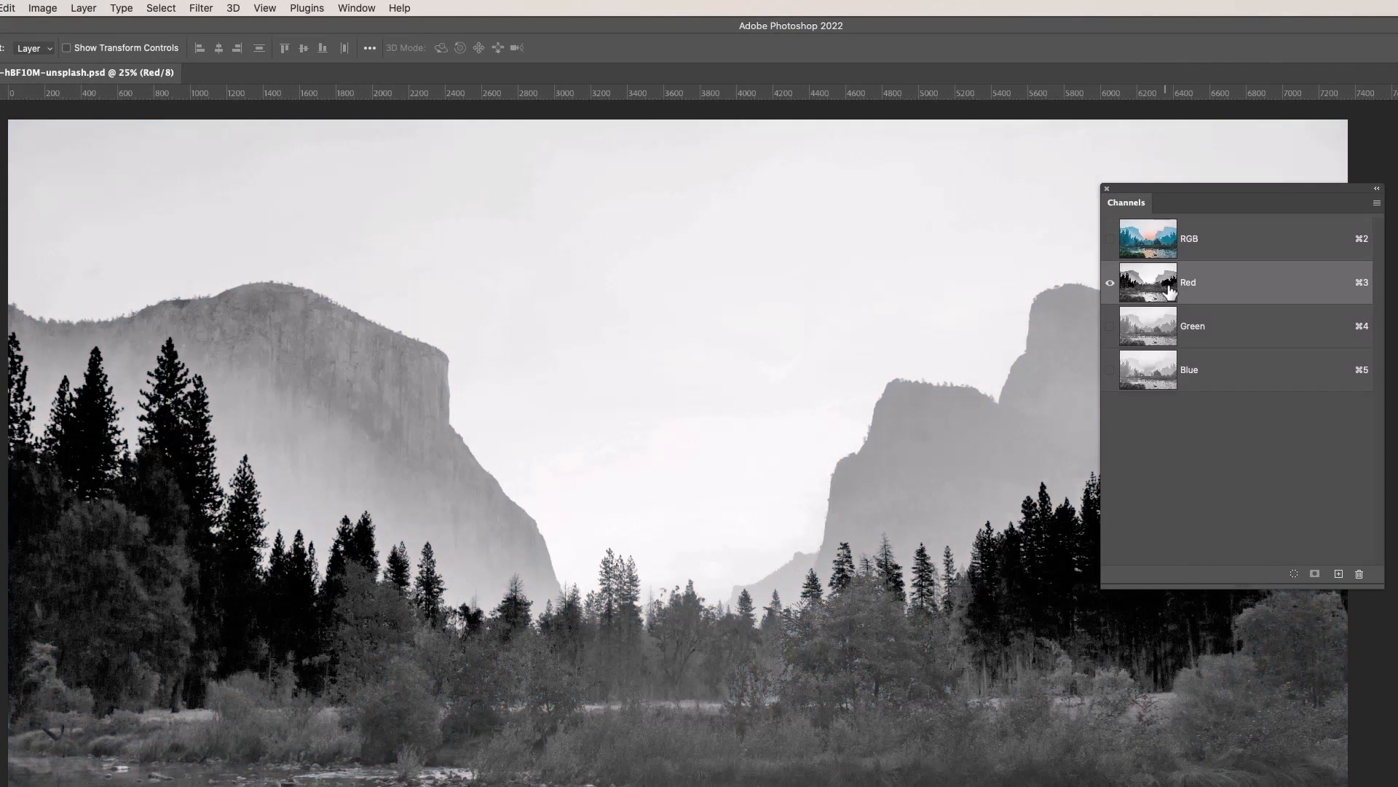
{"action": "left_click", "coordinate": [1178, 330]}
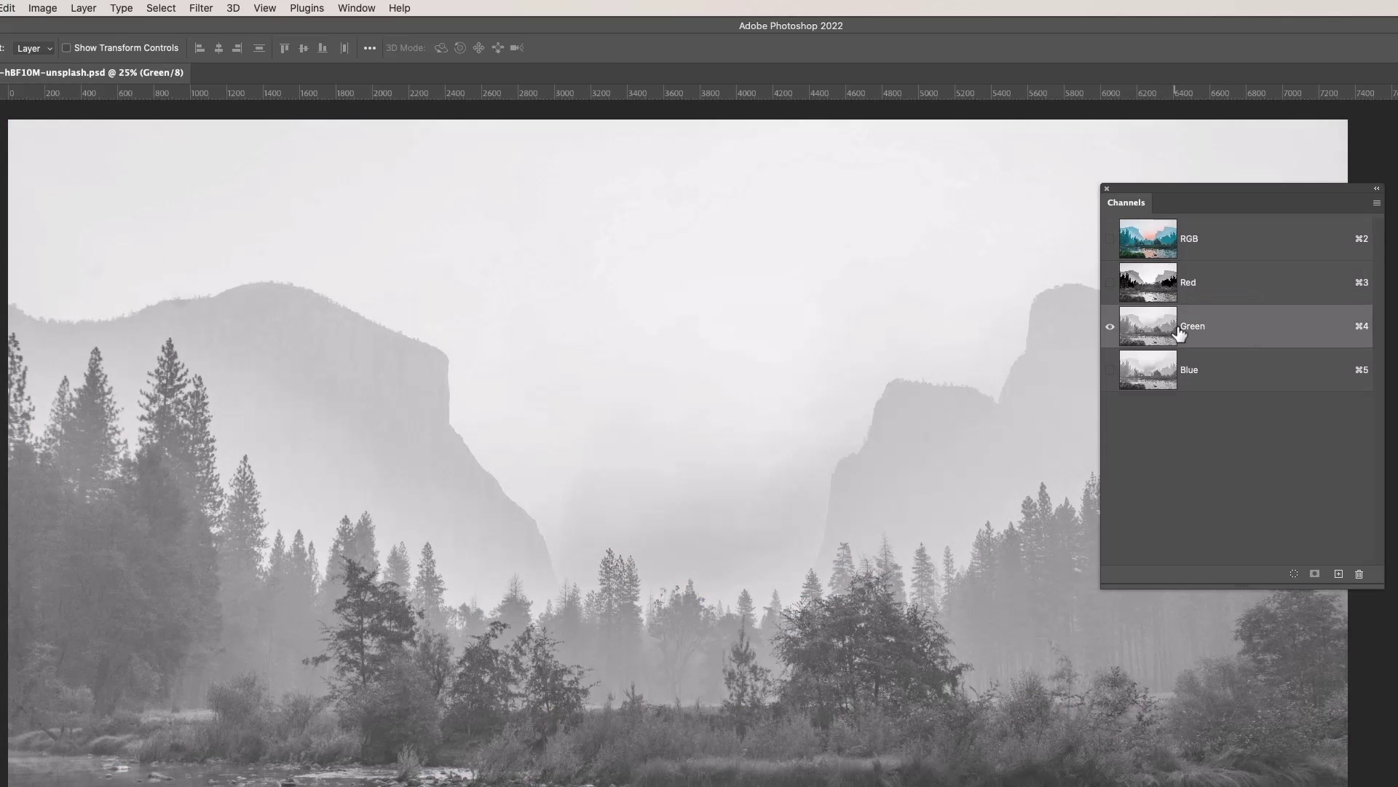
{"action": "left_click", "coordinate": [1179, 372]}
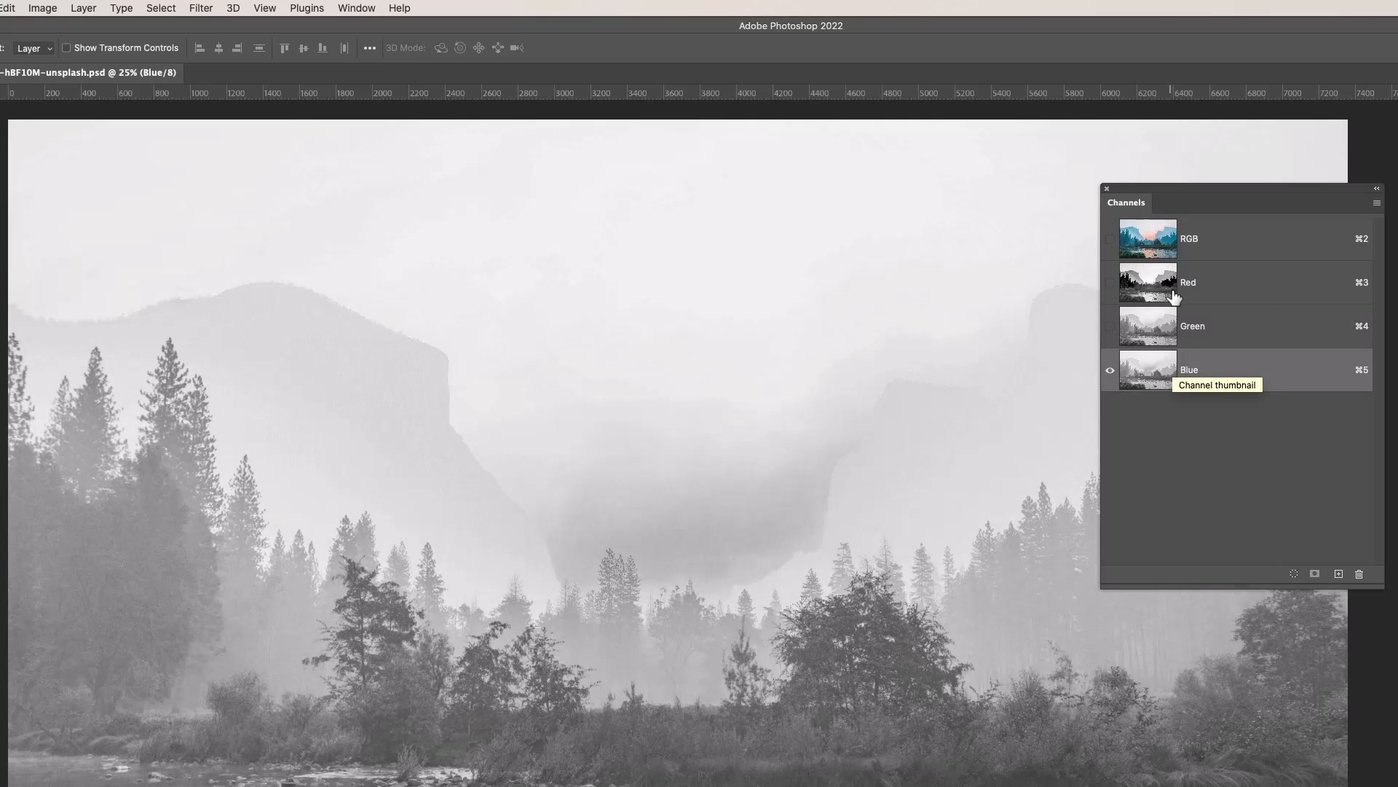
{"action": "left_click", "coordinate": [1171, 284]}
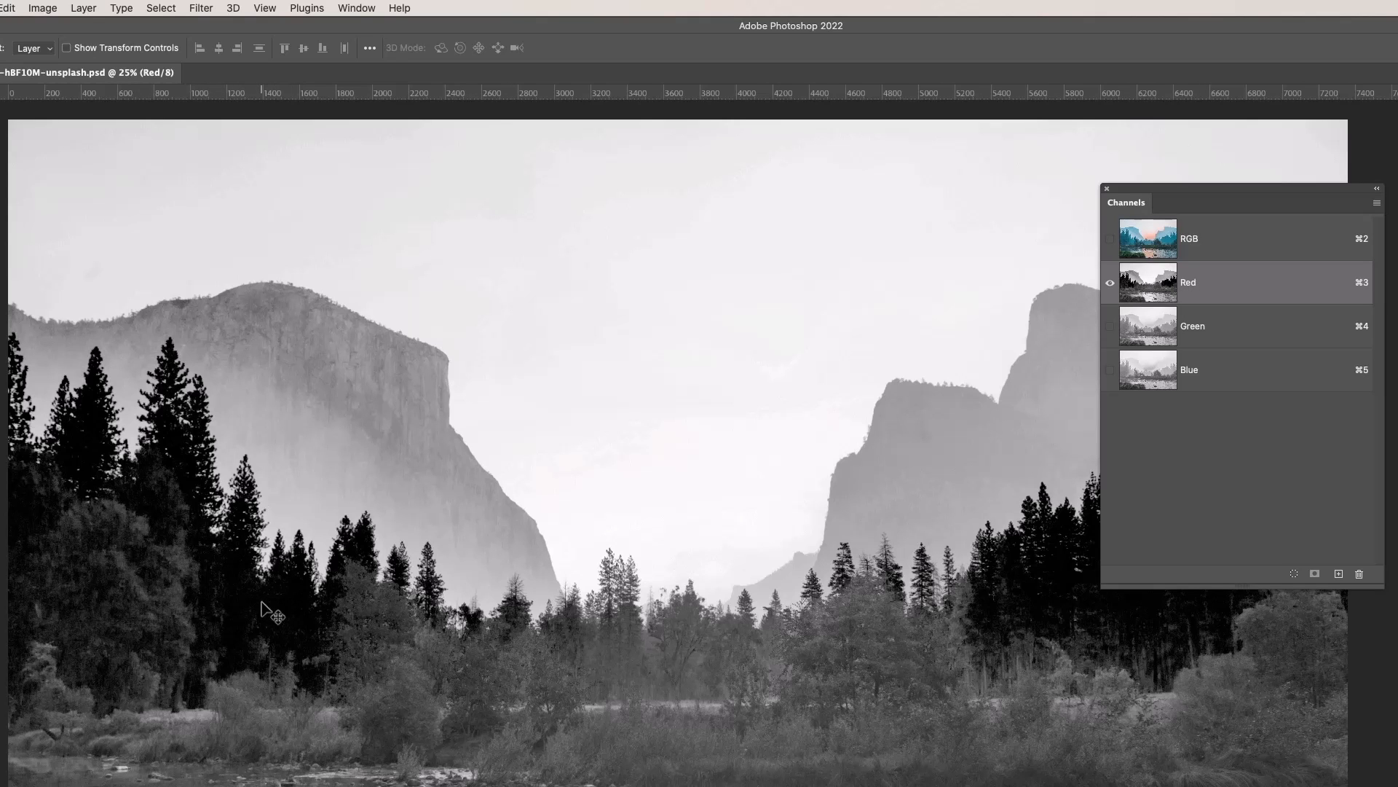
{"action": "left_click", "coordinate": [1171, 328]}
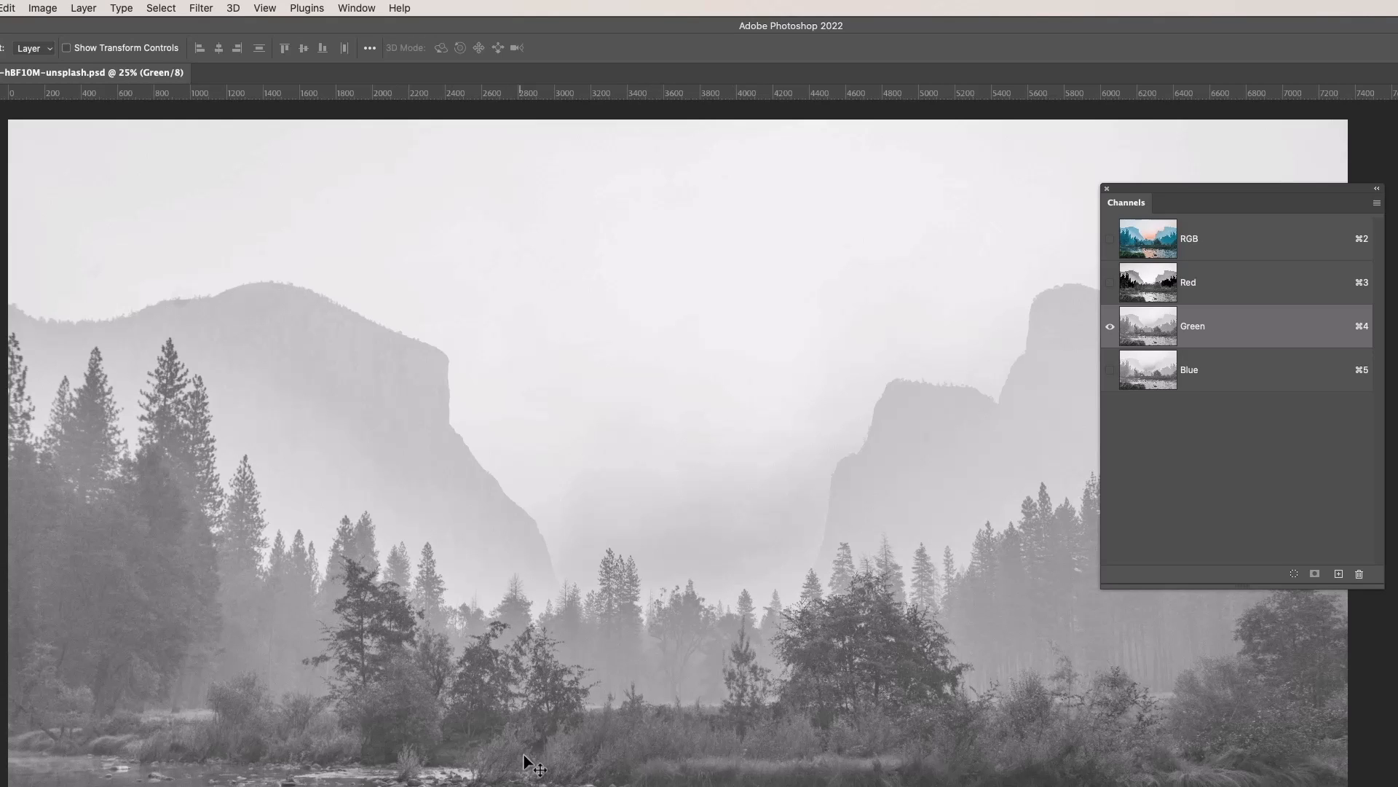
{"action": "left_click", "coordinate": [1158, 376]}
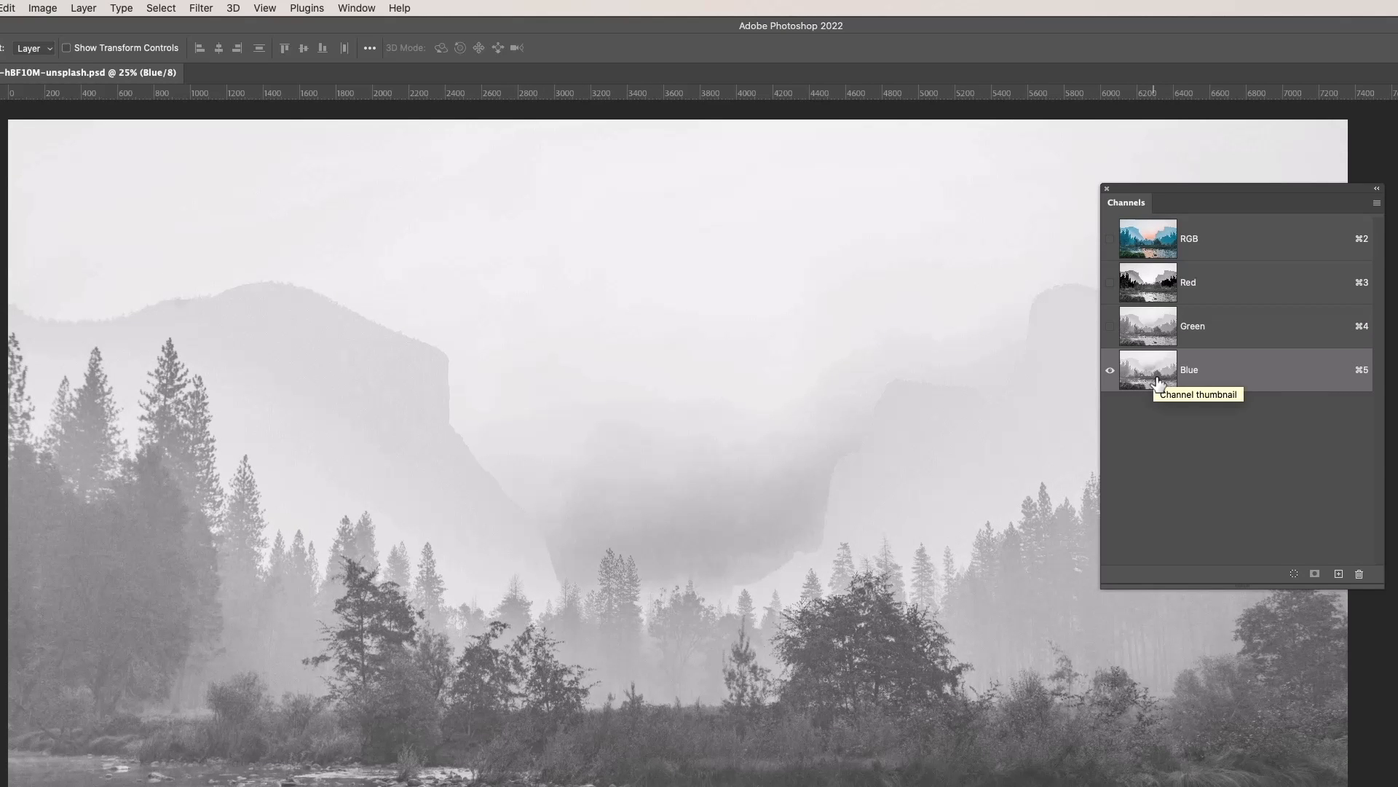
{"action": "left_click", "coordinate": [1166, 250]}
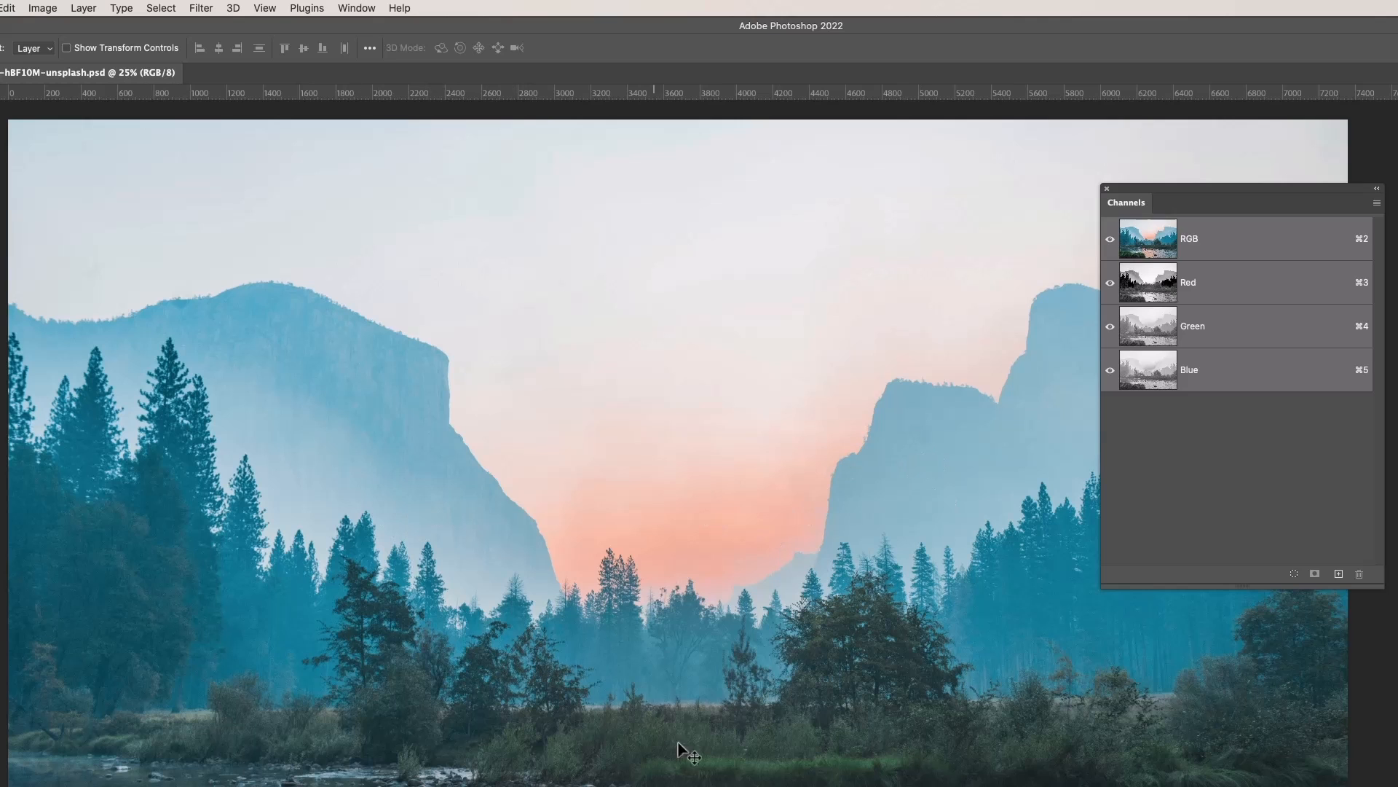
View the Red channel alone, return to RGB, and list the Image > Adjustments commands
{"action": "left_click", "coordinate": [1149, 286]}
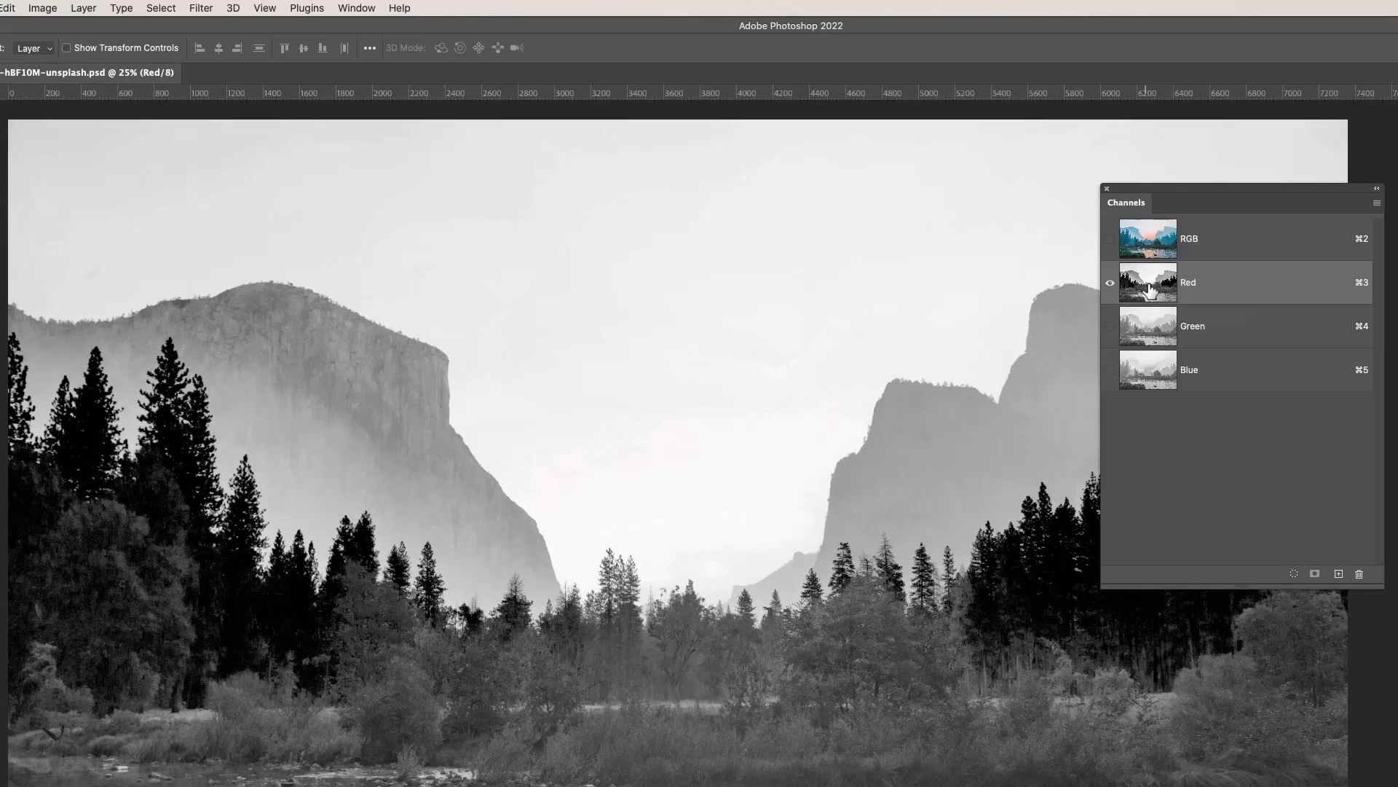
{"action": "left_click", "coordinate": [1158, 243]}
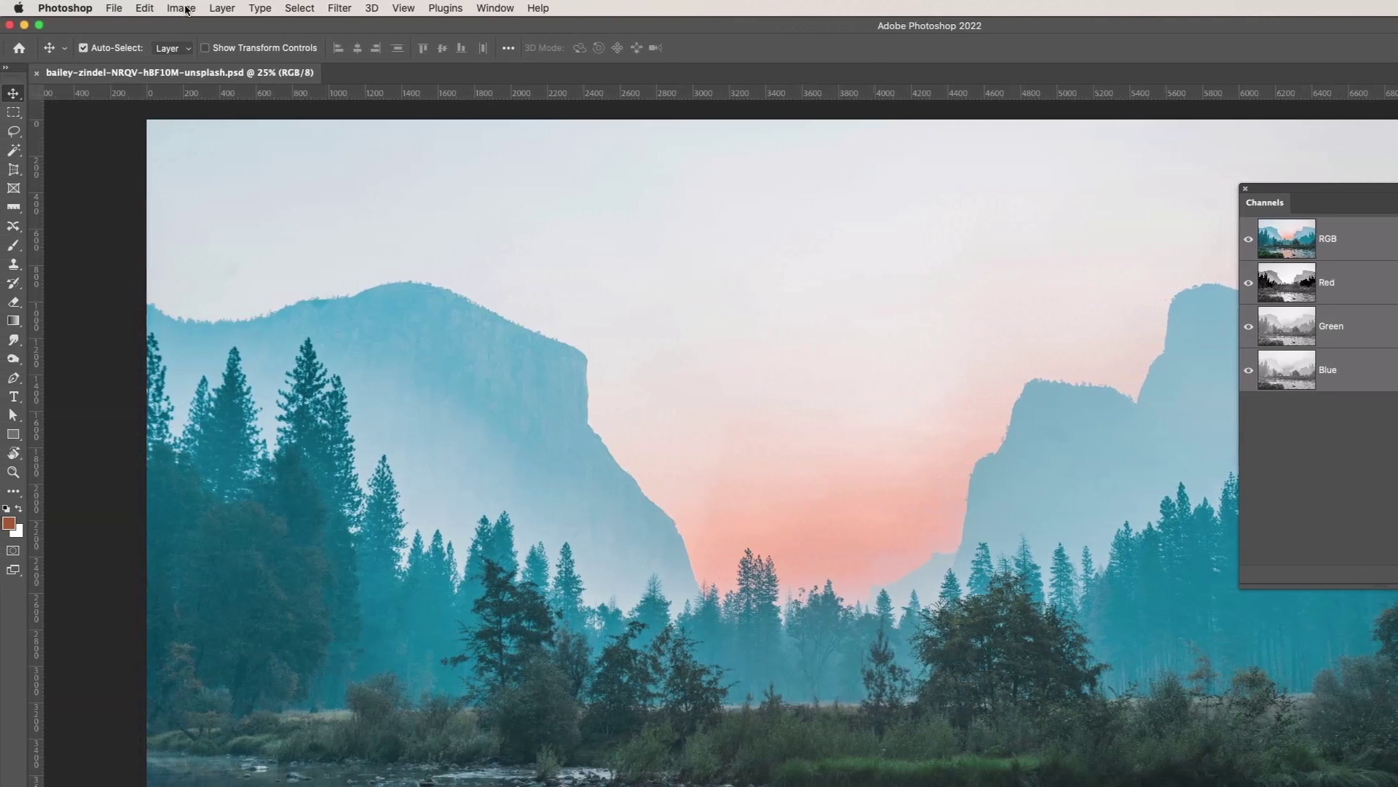
{"action": "left_click", "coordinate": [181, 8]}
{"action": "mouse_move", "coordinate": [207, 49]}
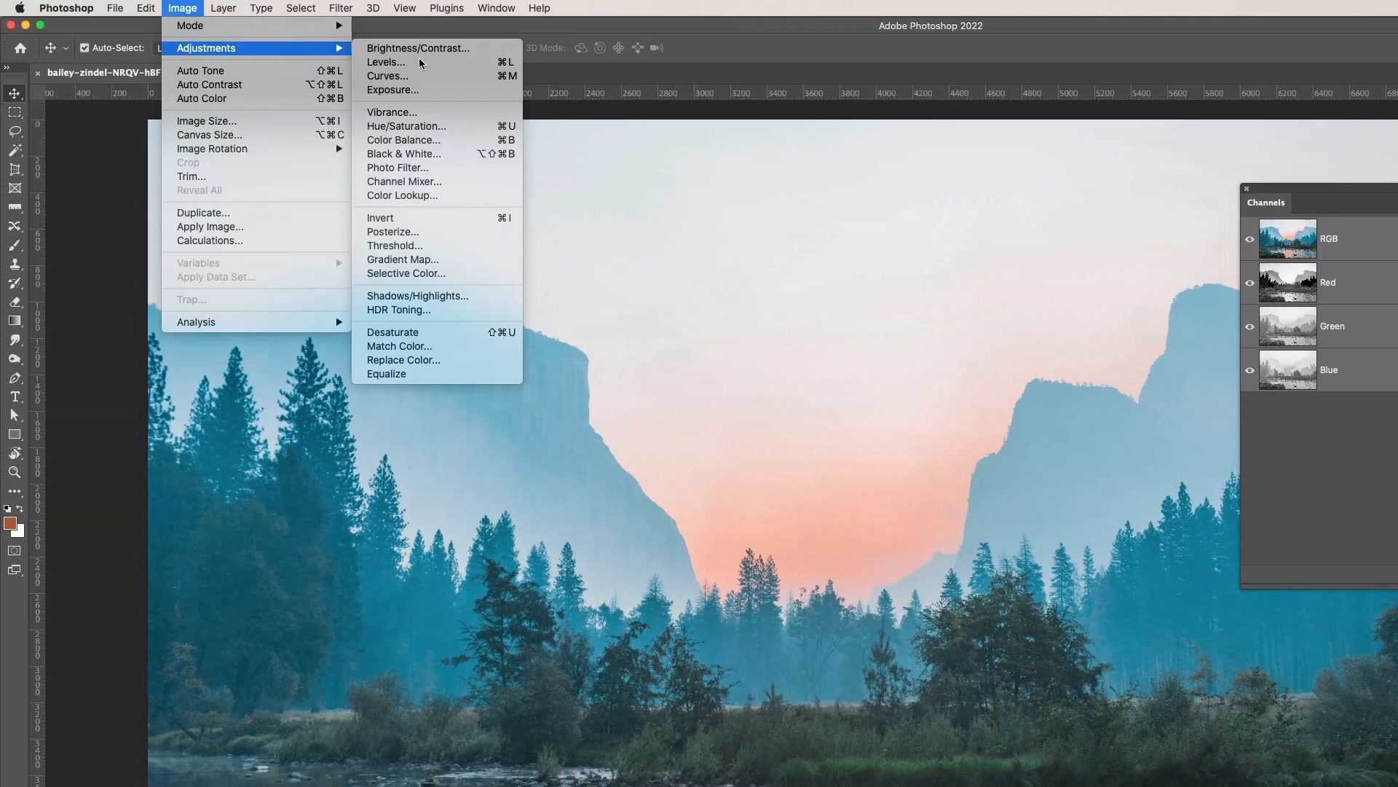
Start a direct Levels adjustment, brightening Red midtones and tightening Green black and white points
{"action": "left_click", "coordinate": [385, 61]}
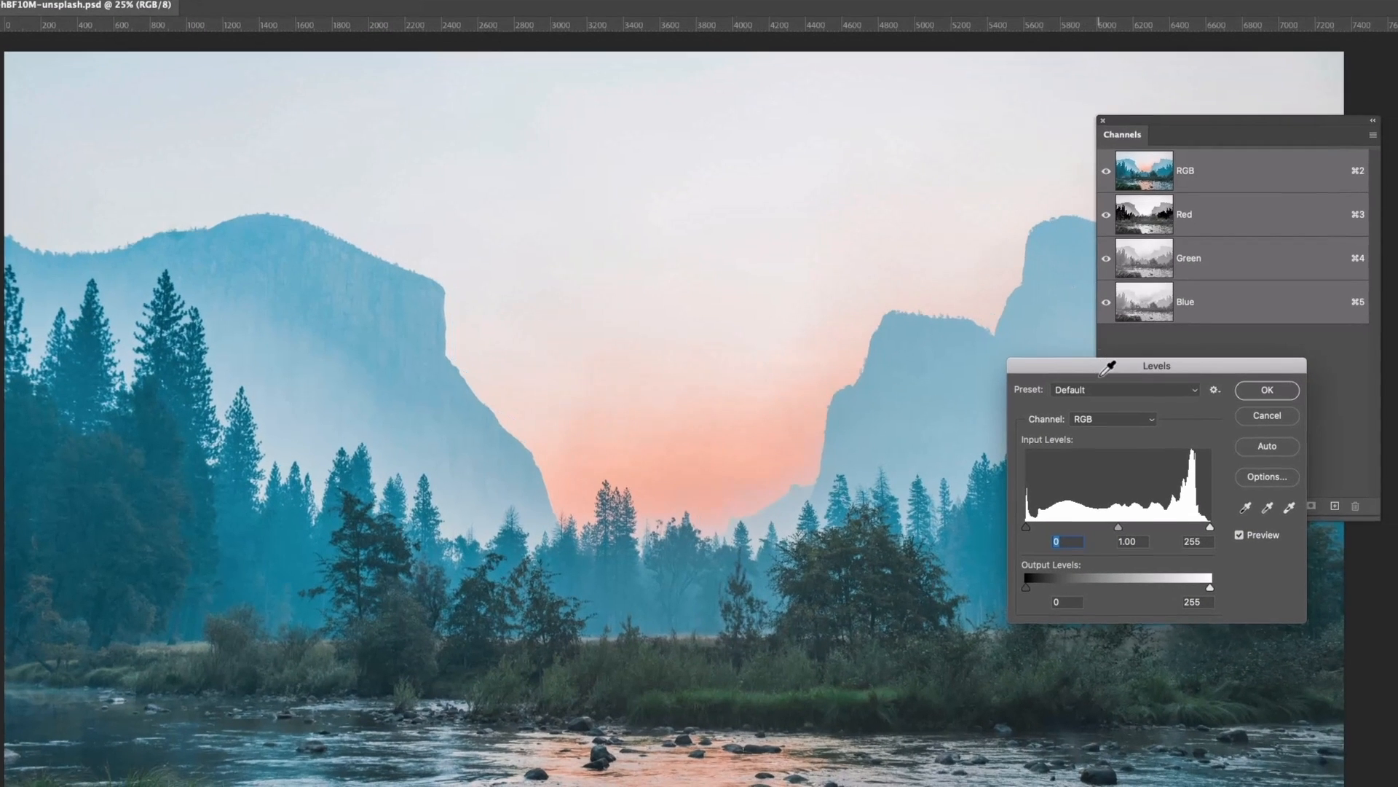
{"action": "left_click_drag", "start_coordinate": [1105, 383], "coordinate": [769, 234]}
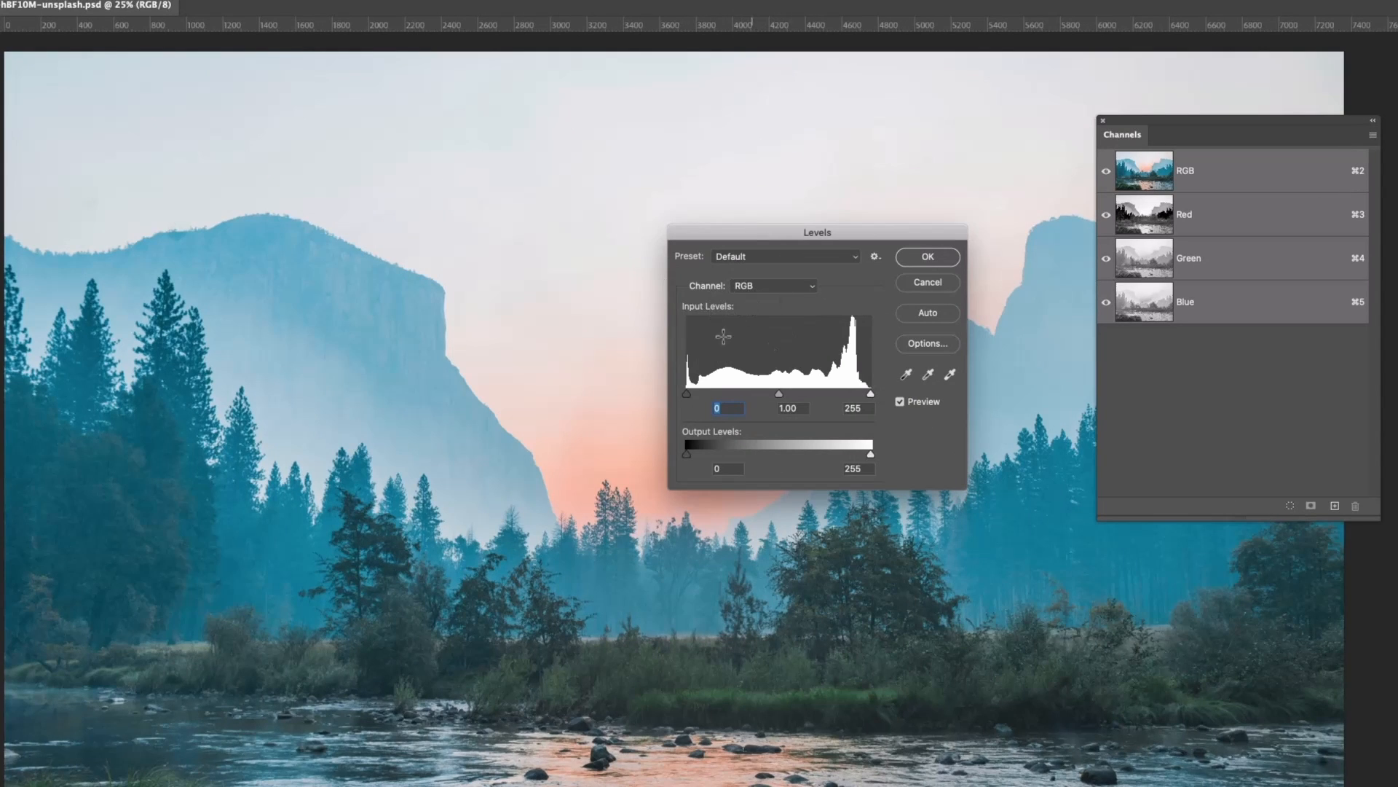
{"action": "left_click", "coordinate": [761, 287]}
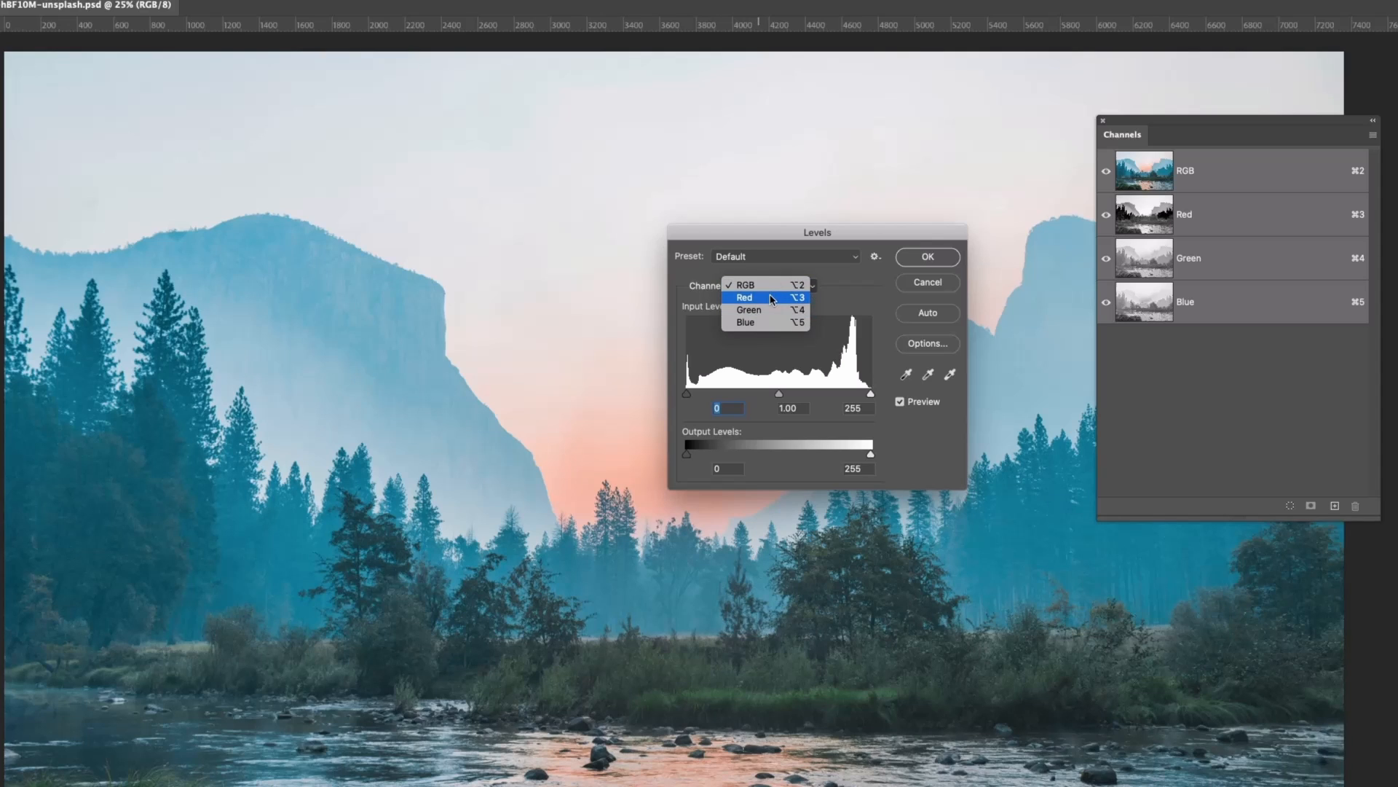
{"action": "left_click", "coordinate": [772, 299]}
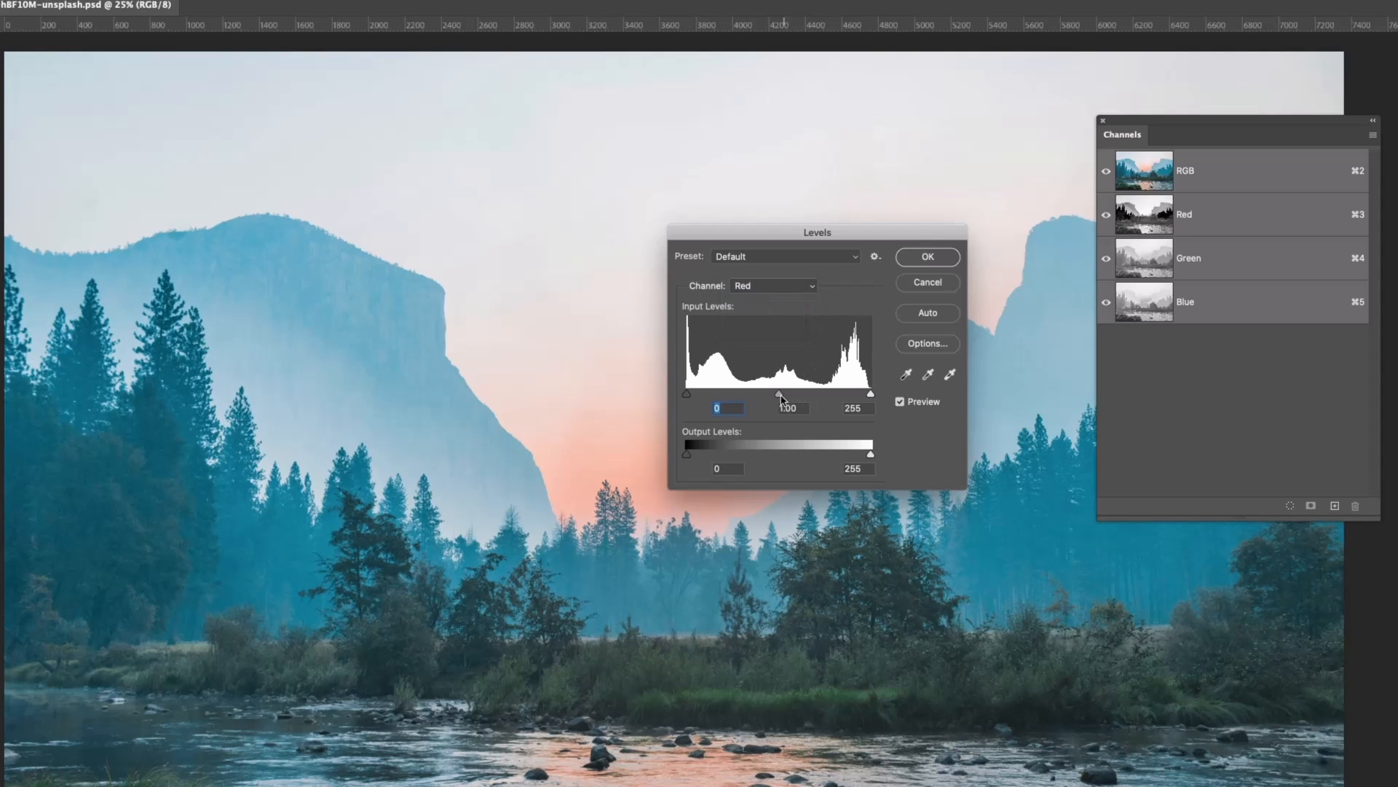
{"action": "left_click_drag", "start_coordinate": [780, 396], "coordinate": [749, 395]}
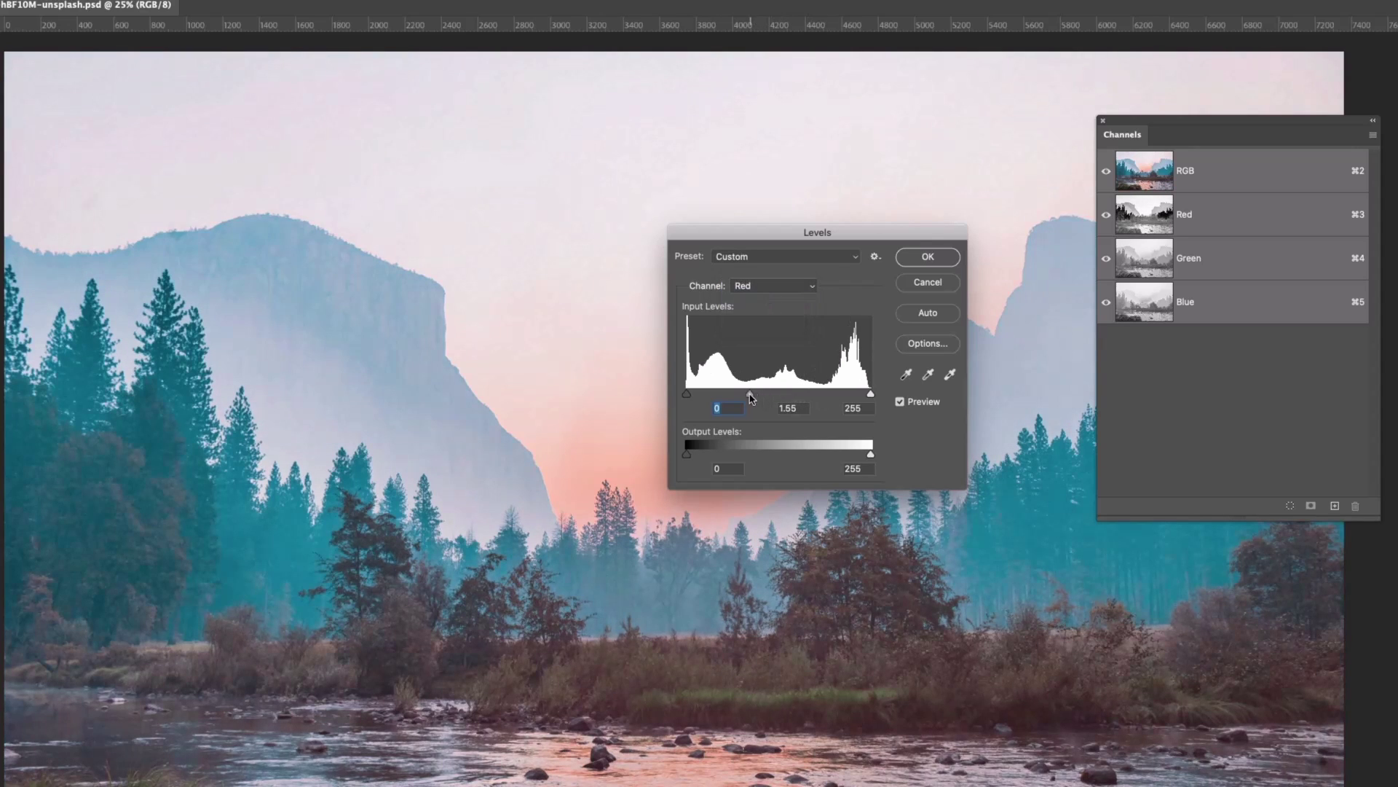
{"action": "left_click", "coordinate": [771, 287]}
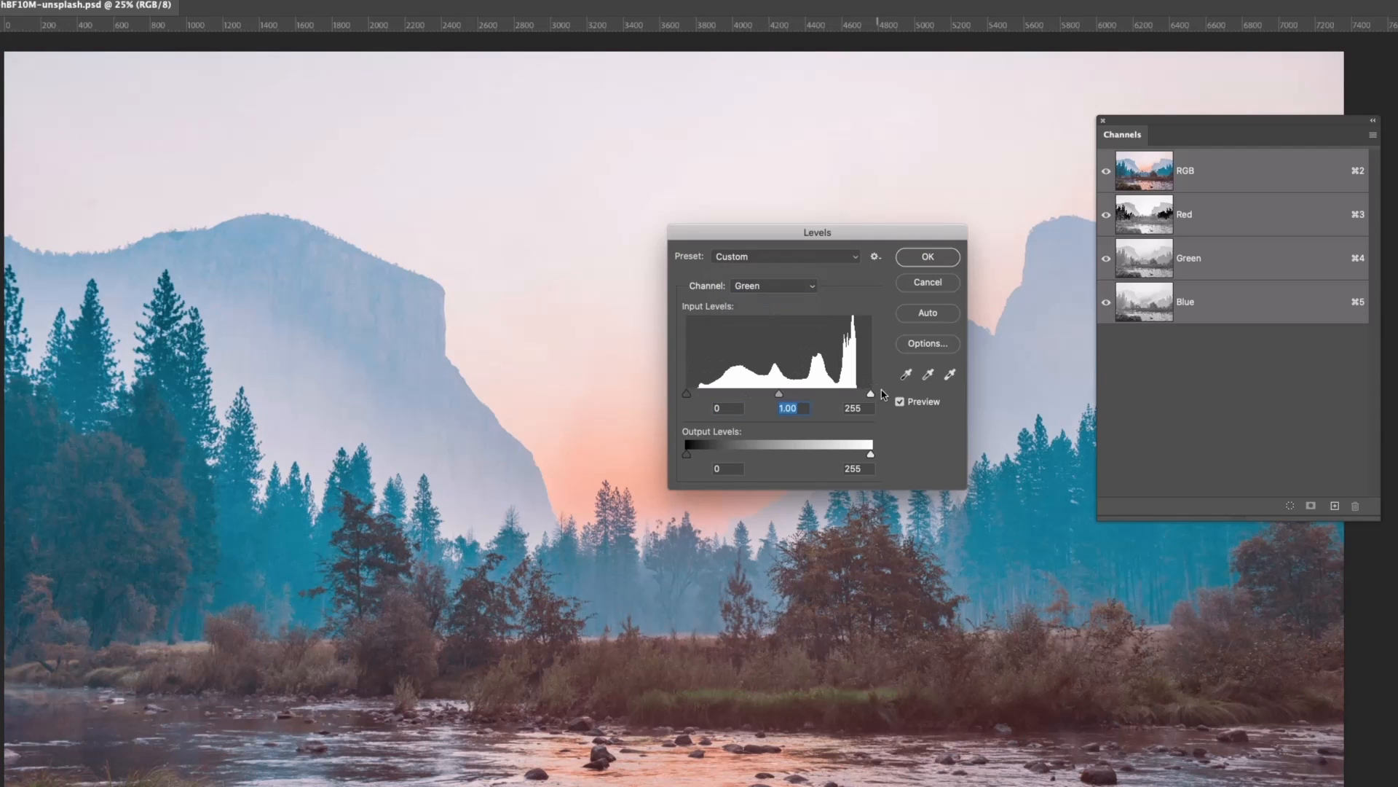
{"action": "left_click_drag", "start_coordinate": [872, 396], "coordinate": [859, 393]}
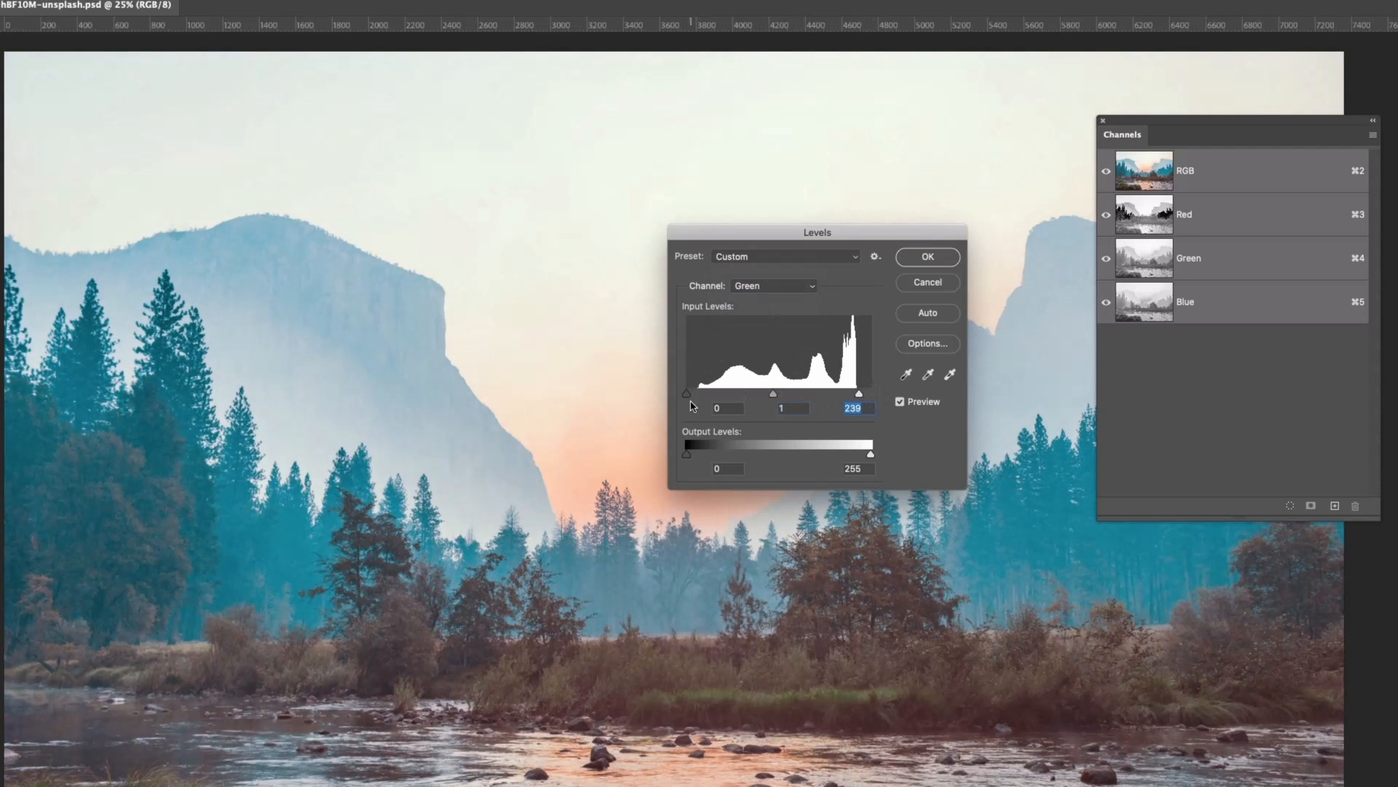
{"action": "left_click_drag", "start_coordinate": [689, 395], "coordinate": [699, 396]}
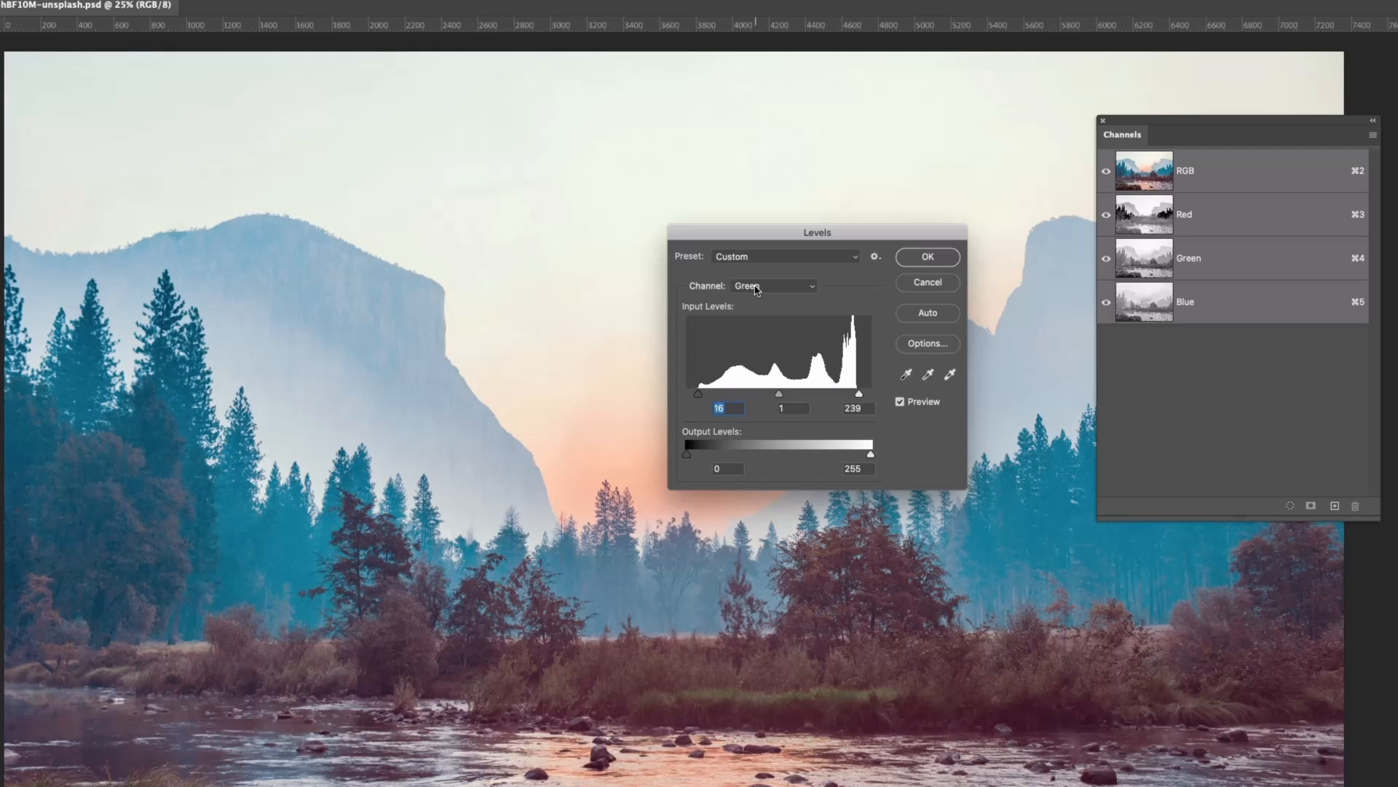
Pull Blue highlights in to 240, set Blue midtones to 0.82, and apply the Levels correction
{"action": "left_click", "coordinate": [774, 285]}
{"action": "left_click", "coordinate": [752, 297]}
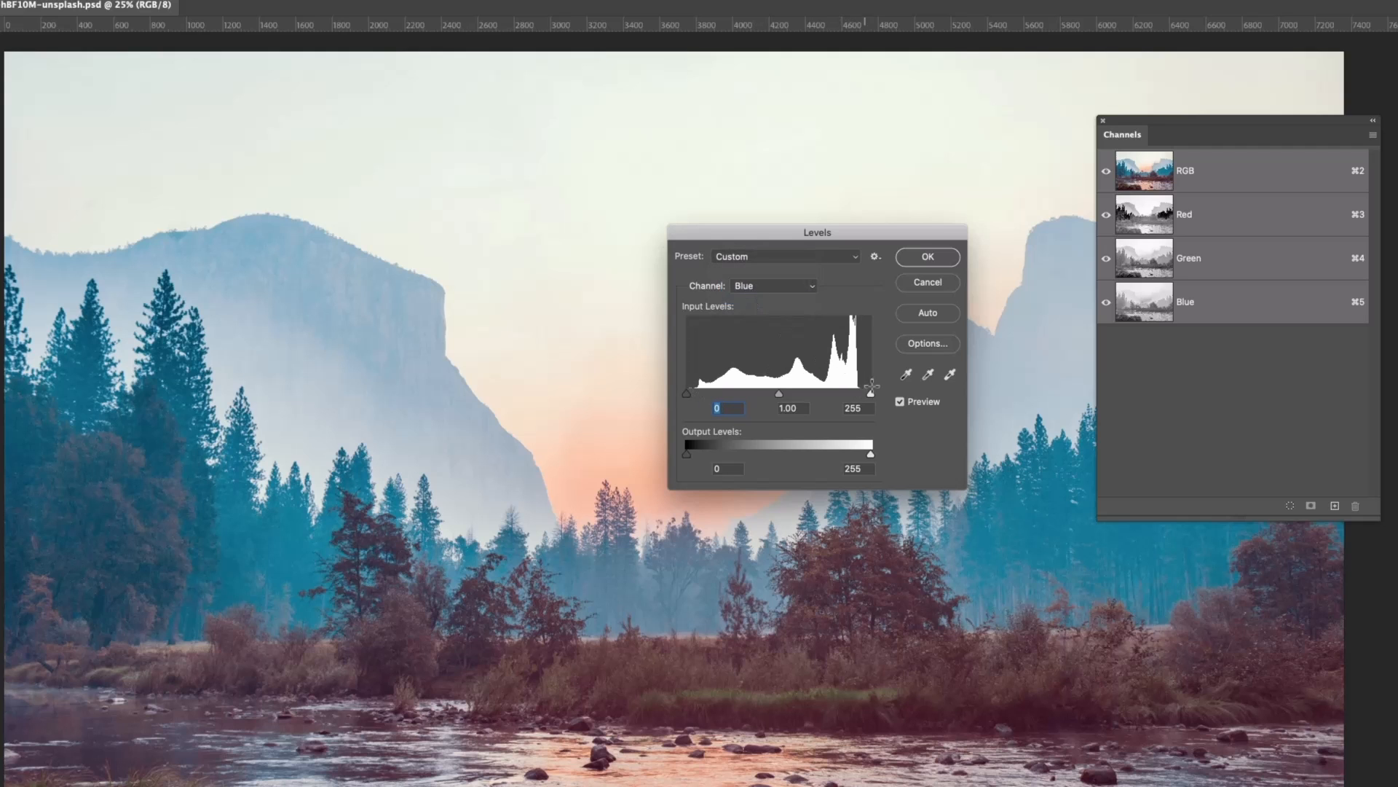
{"action": "left_click_drag", "start_coordinate": [871, 394], "coordinate": [860, 394]}
{"action": "left_click_drag", "start_coordinate": [773, 394], "coordinate": [784, 394]}
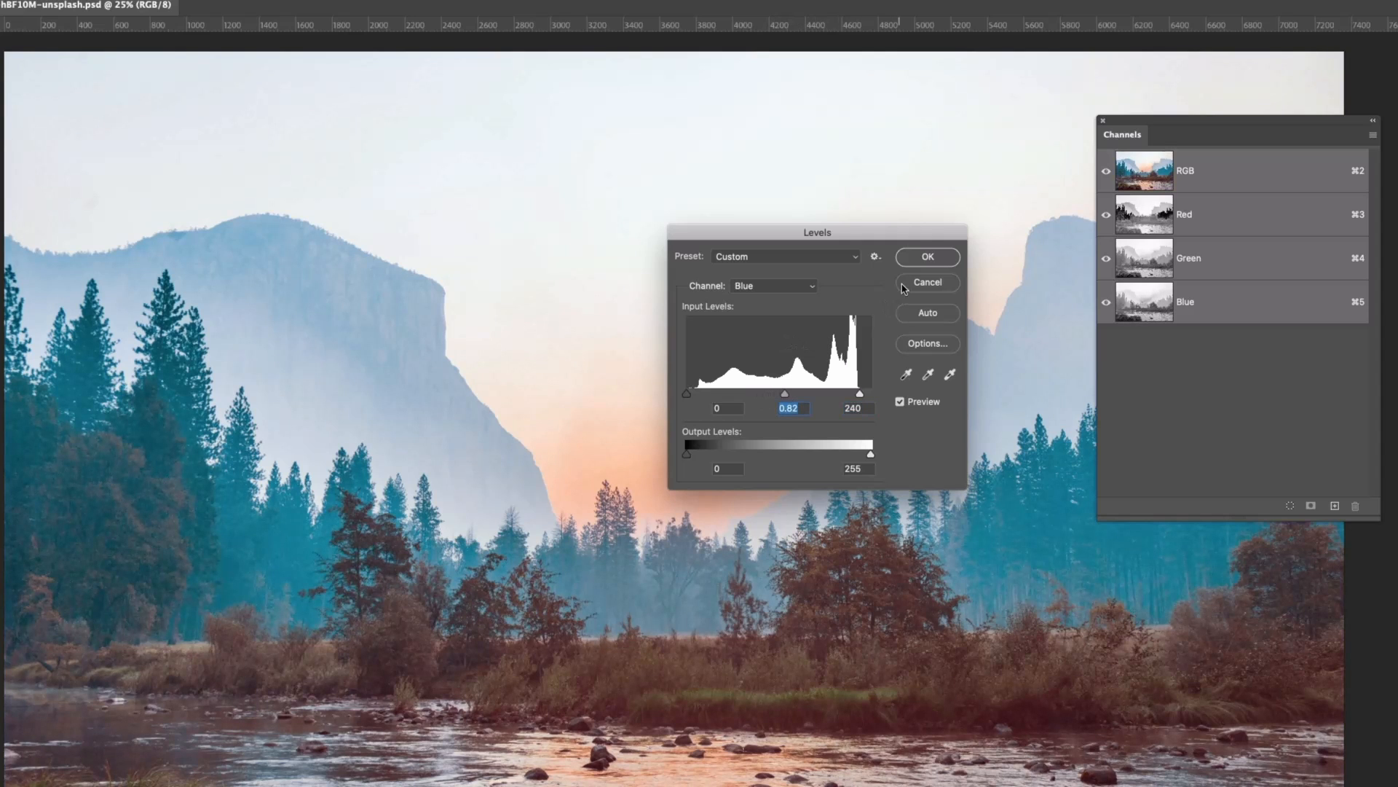
{"action": "left_click", "coordinate": [928, 257]}
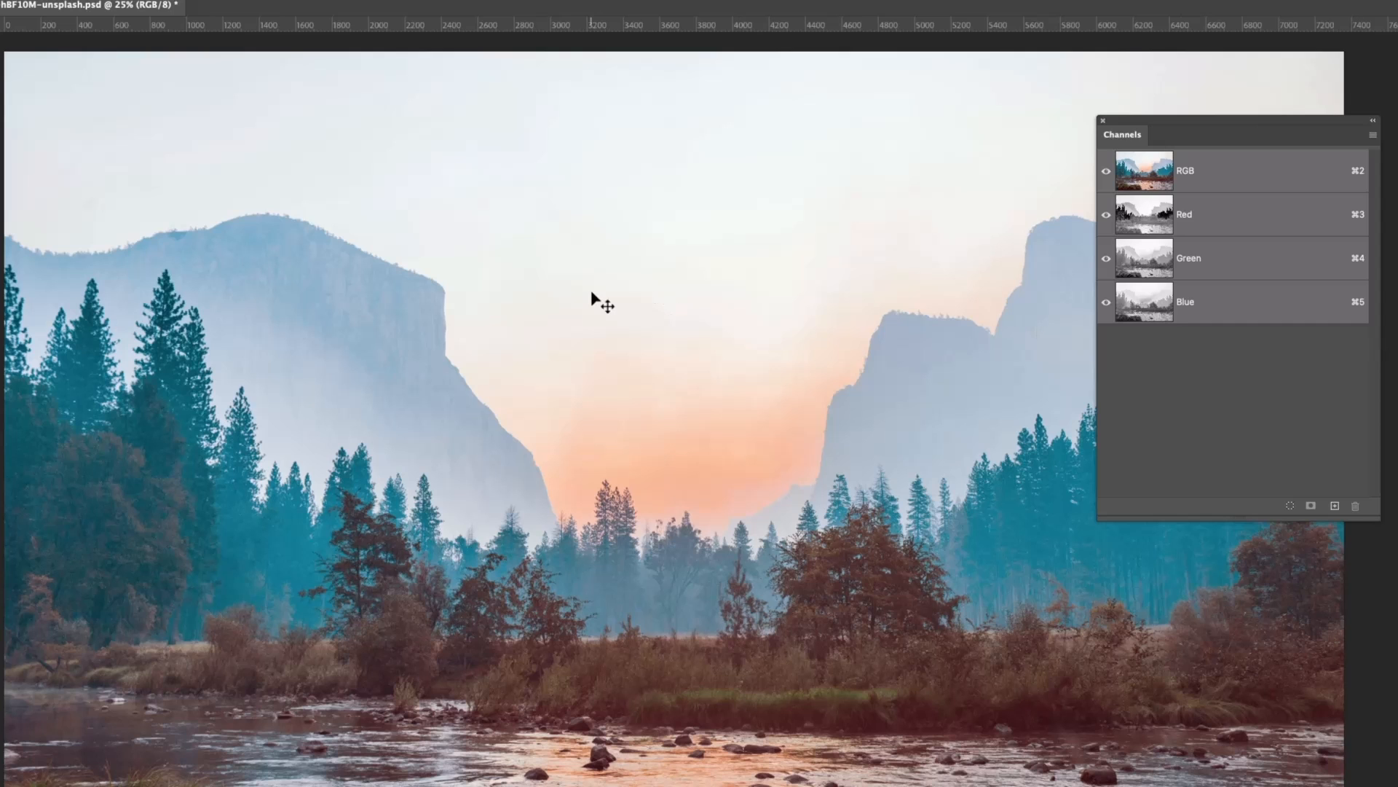
Toggle undo and redo to compare the Levels result with the original cooler photo
{"action": "key", "text": "ctrl+z"}
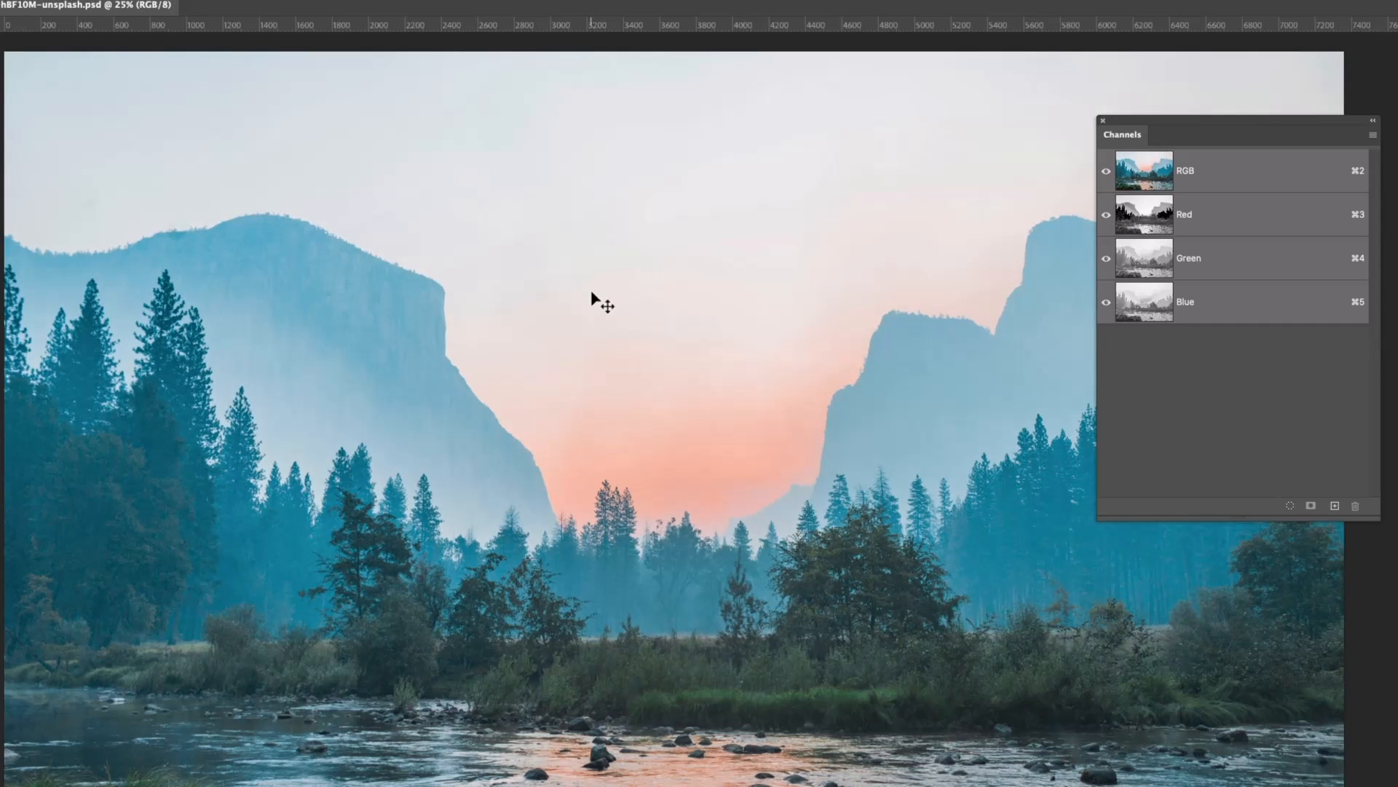
{"action": "key", "text": "ctrl+z"}
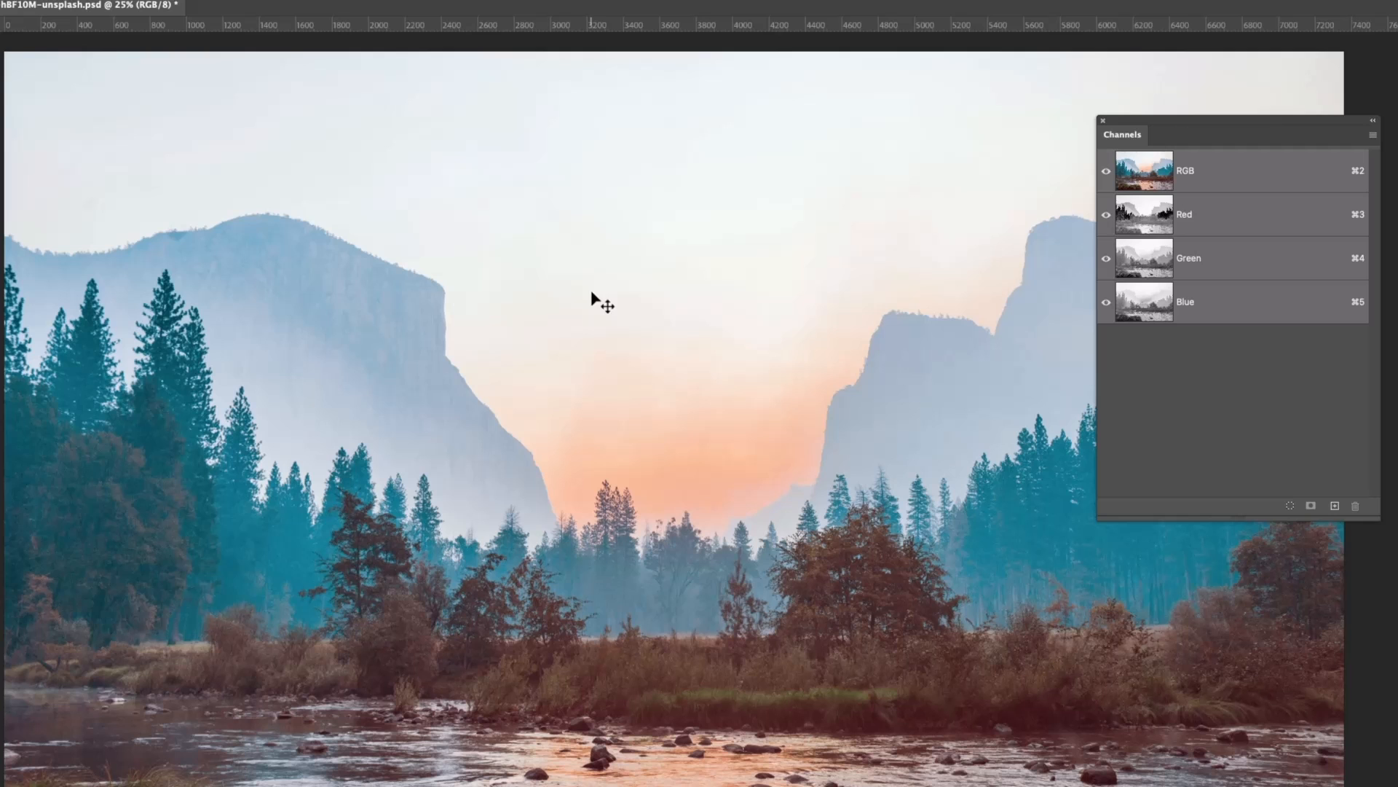
{"action": "key", "text": "ctrl+z"}
{"action": "key", "text": "ctrl+z"}
{"action": "key", "text": "ctrl+z"}
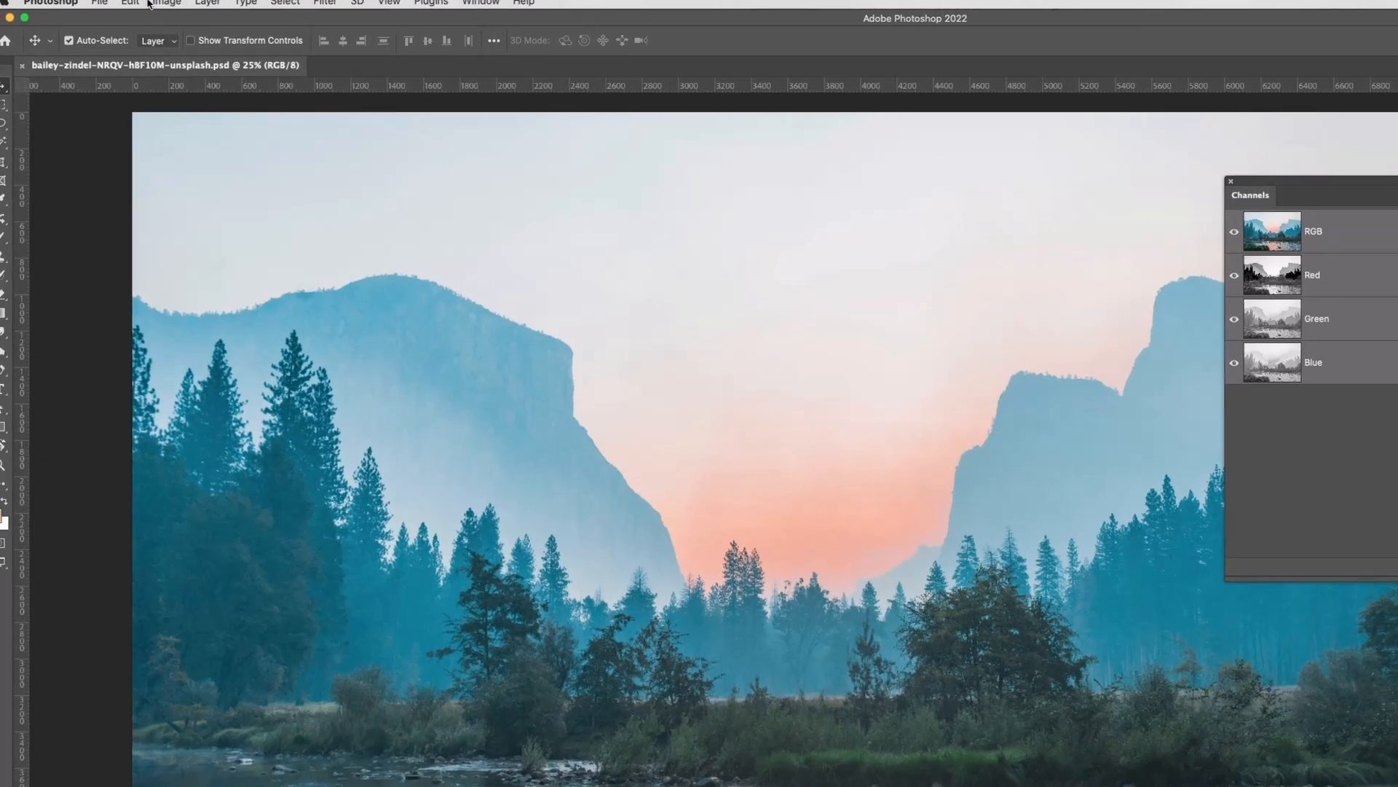
Add a Levels adjustment layer and raise its Red channel midtones to 1.18
{"action": "left_click", "coordinate": [182, 7]}
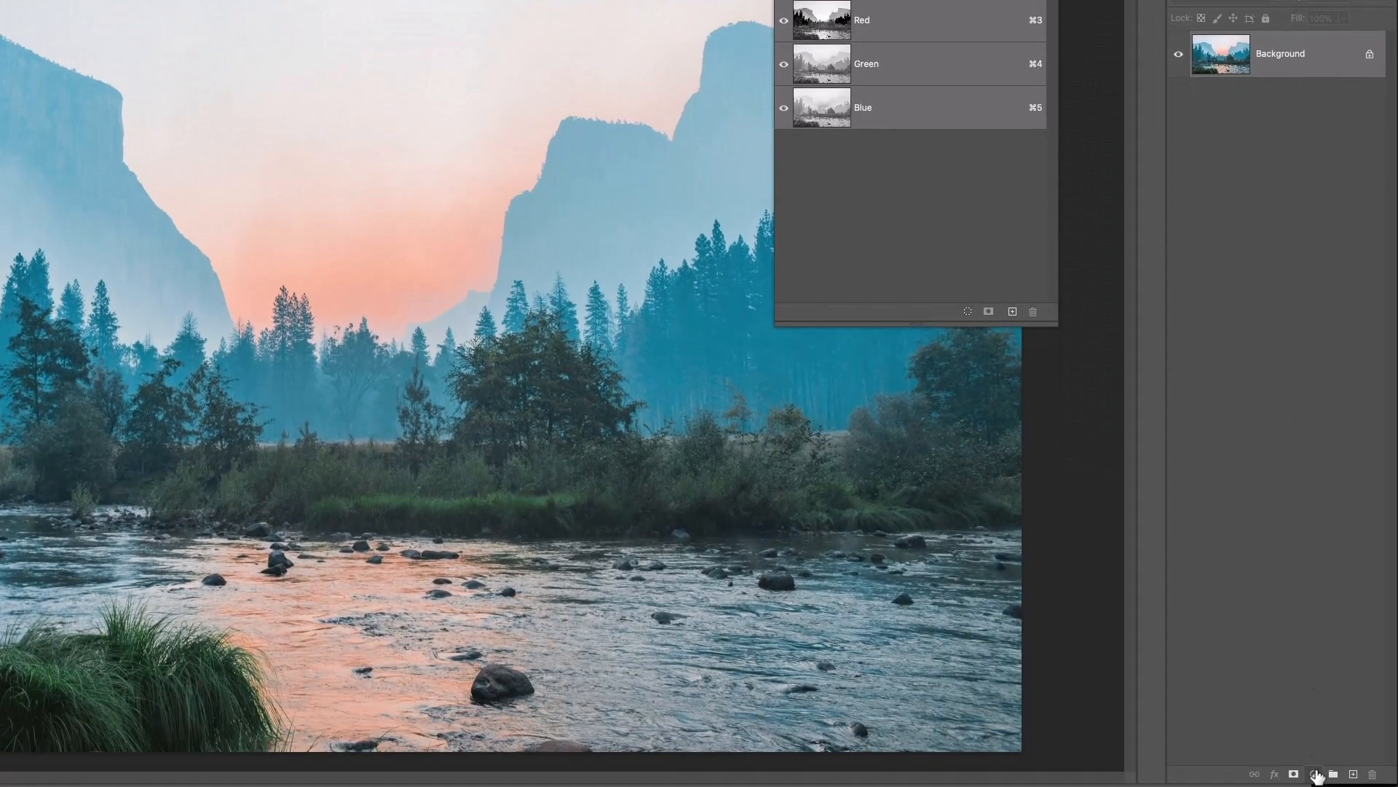
{"action": "left_click", "coordinate": [1316, 774]}
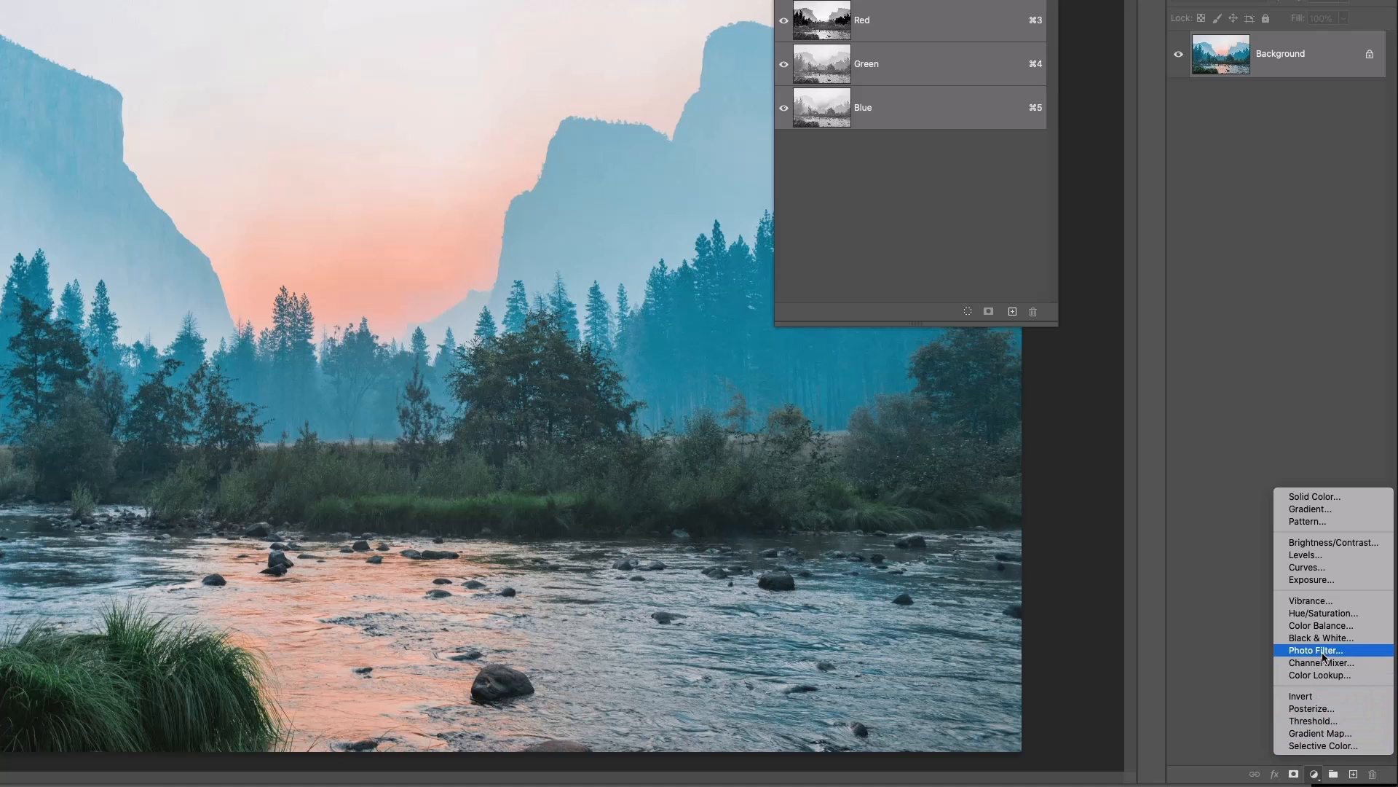
{"action": "left_click", "coordinate": [1307, 555]}
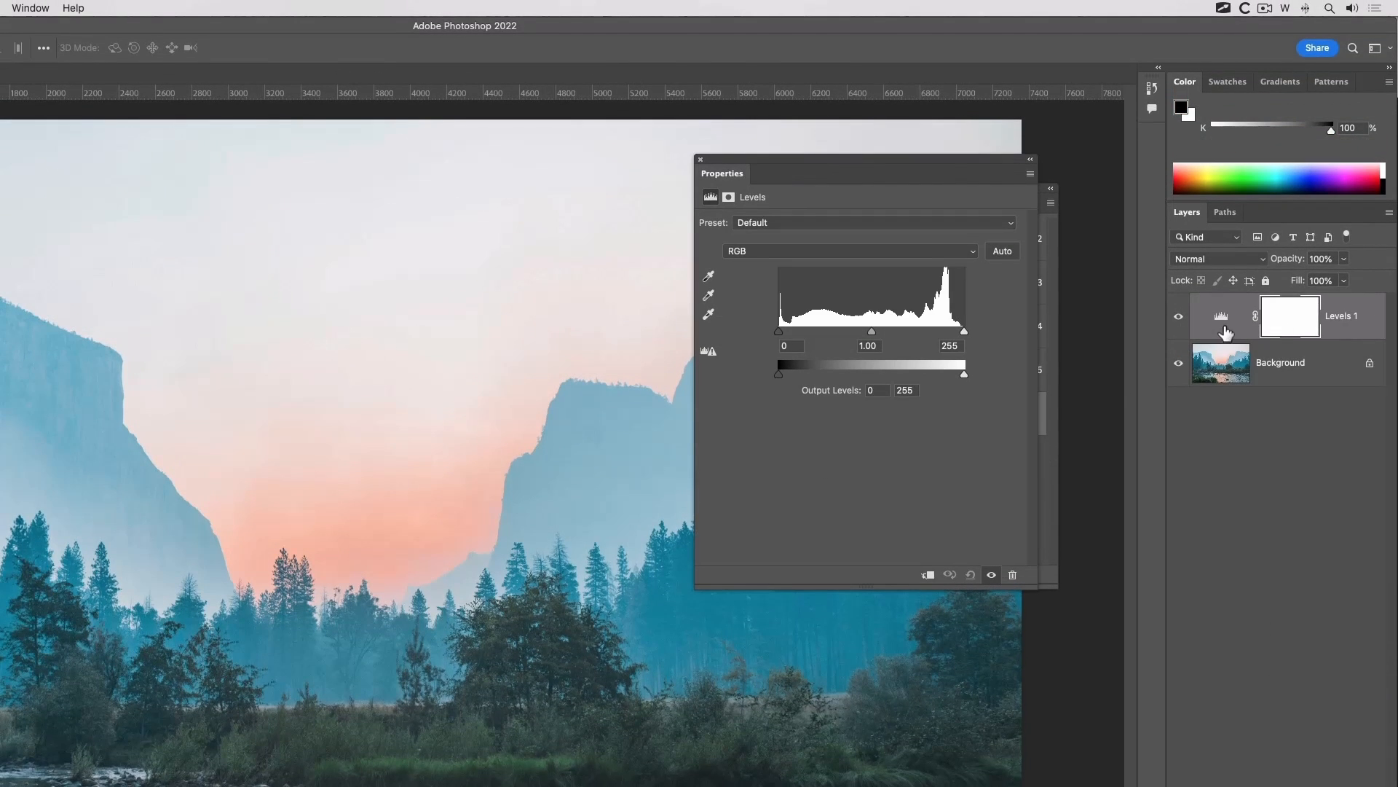
{"action": "left_click", "coordinate": [770, 252]}
{"action": "left_click", "coordinate": [770, 263]}
{"action": "left_click_drag", "start_coordinate": [871, 331], "coordinate": [862, 332]}
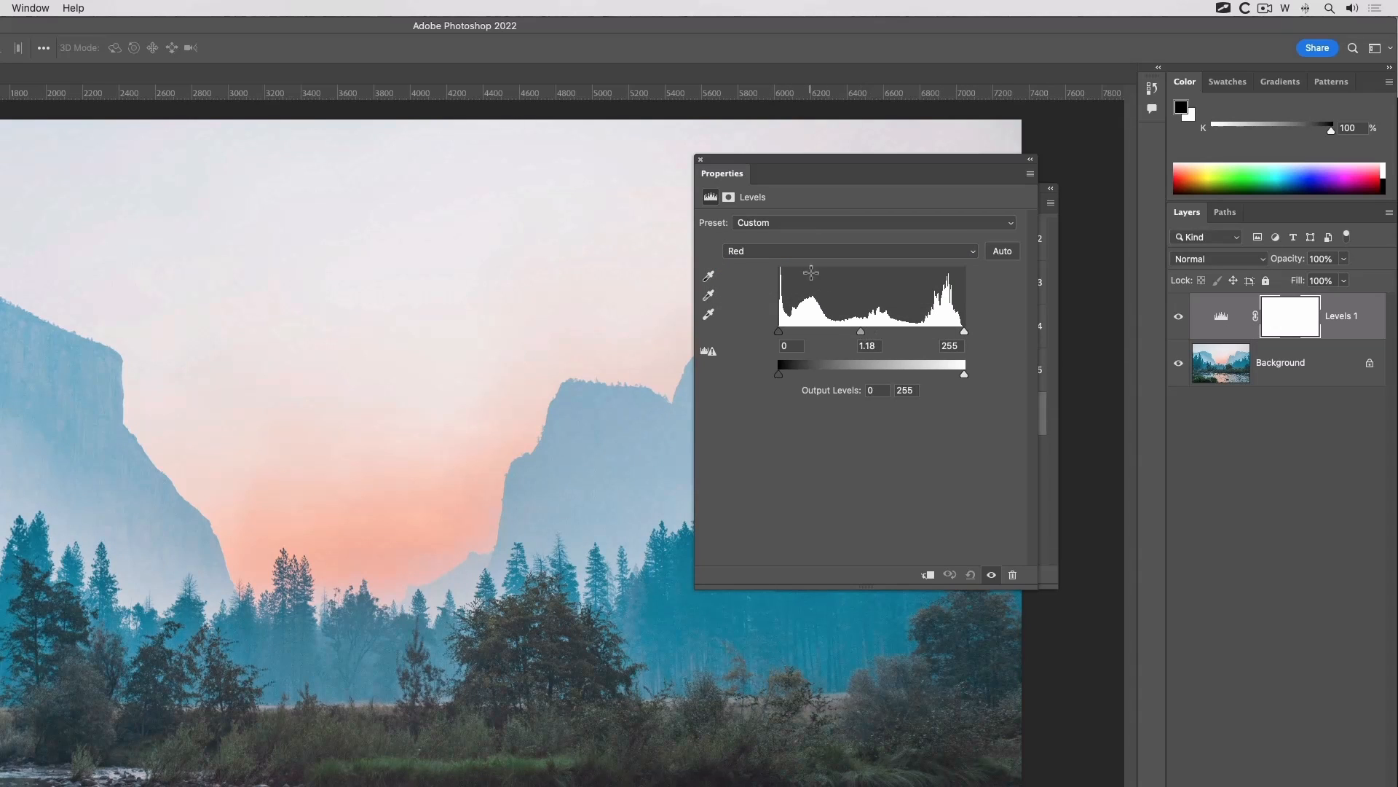
Set Green inputs to 17/238 and Blue inputs to 15/241 on the Levels layer
{"action": "left_click", "coordinate": [793, 252]}
{"action": "left_click", "coordinate": [793, 278]}
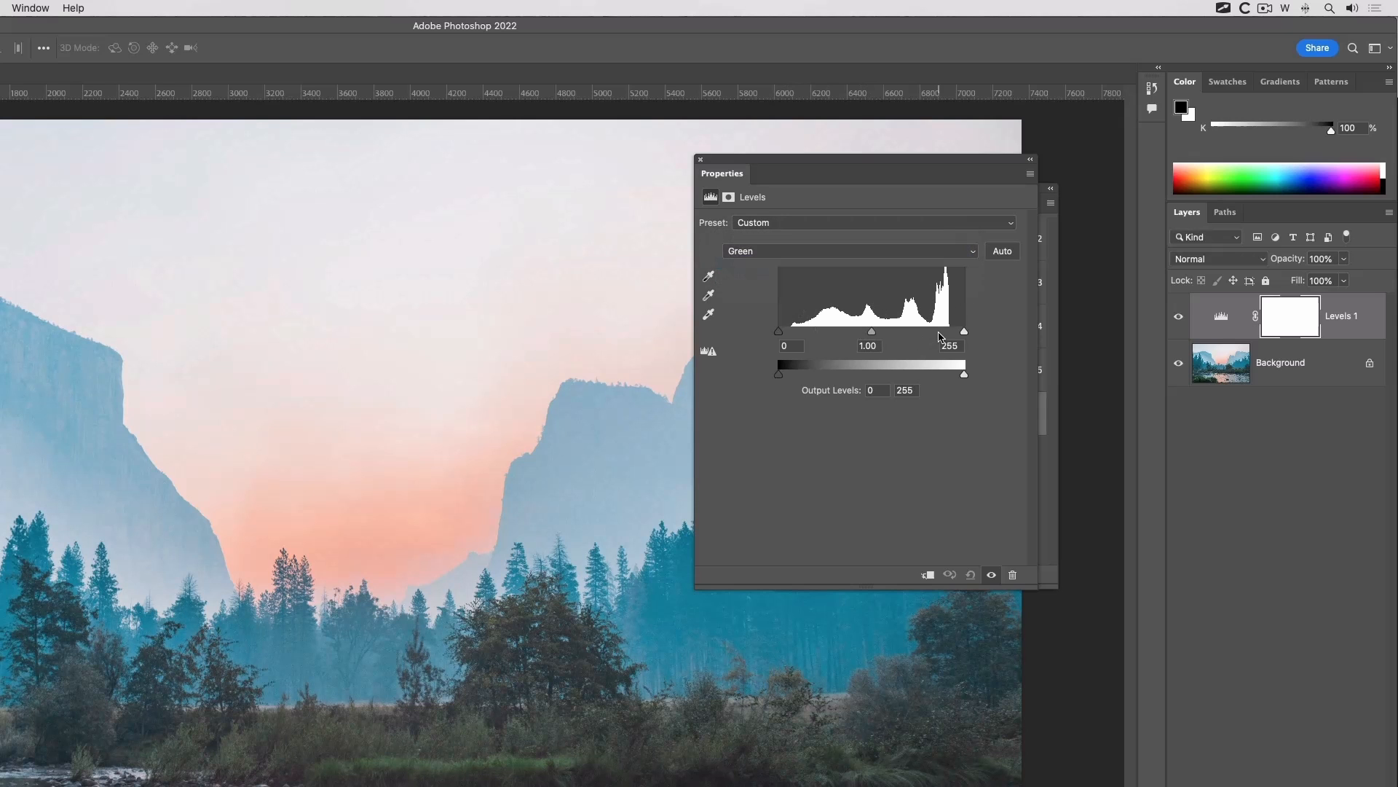
{"action": "left_click_drag", "start_coordinate": [963, 332], "coordinate": [952, 331]}
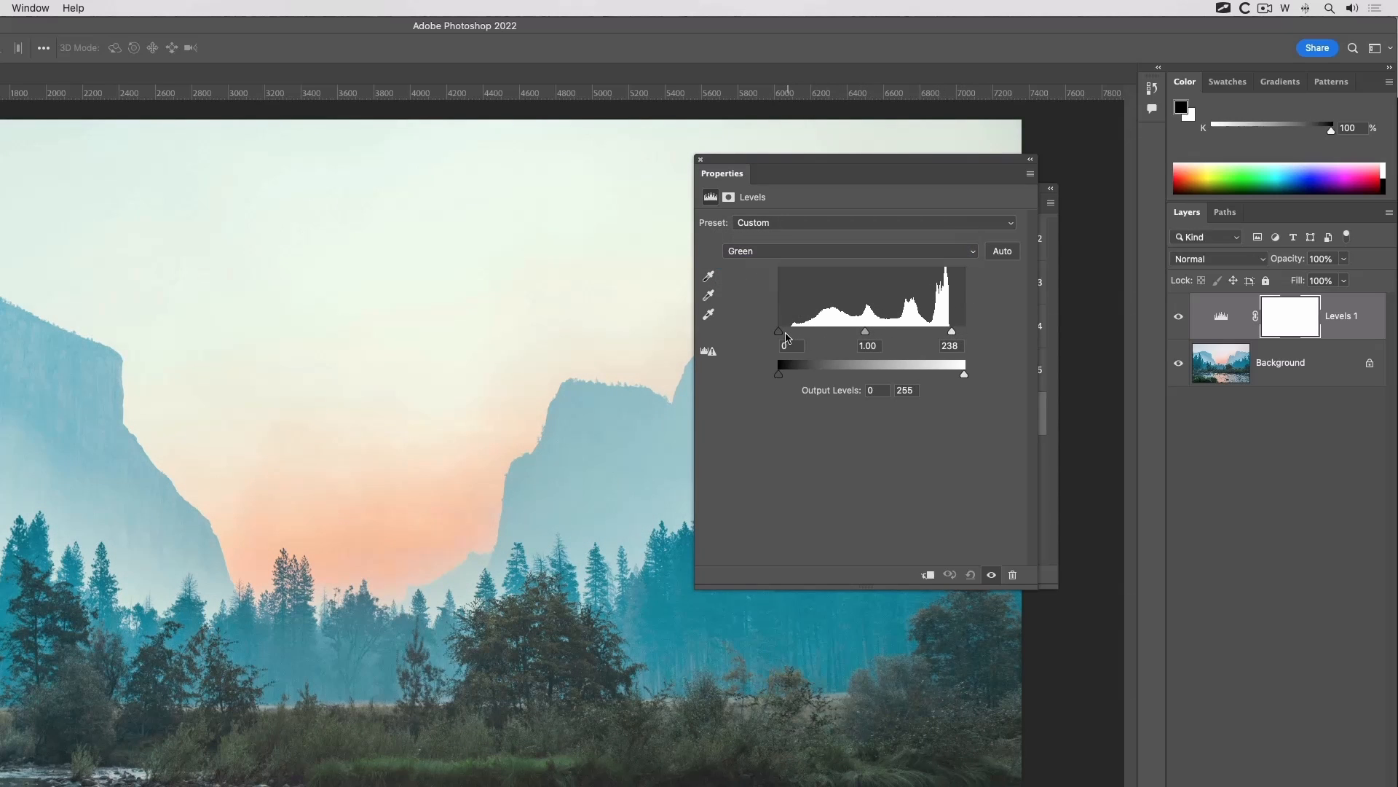
{"action": "left_click_drag", "start_coordinate": [781, 332], "coordinate": [792, 332]}
{"action": "left_click", "coordinate": [794, 251]}
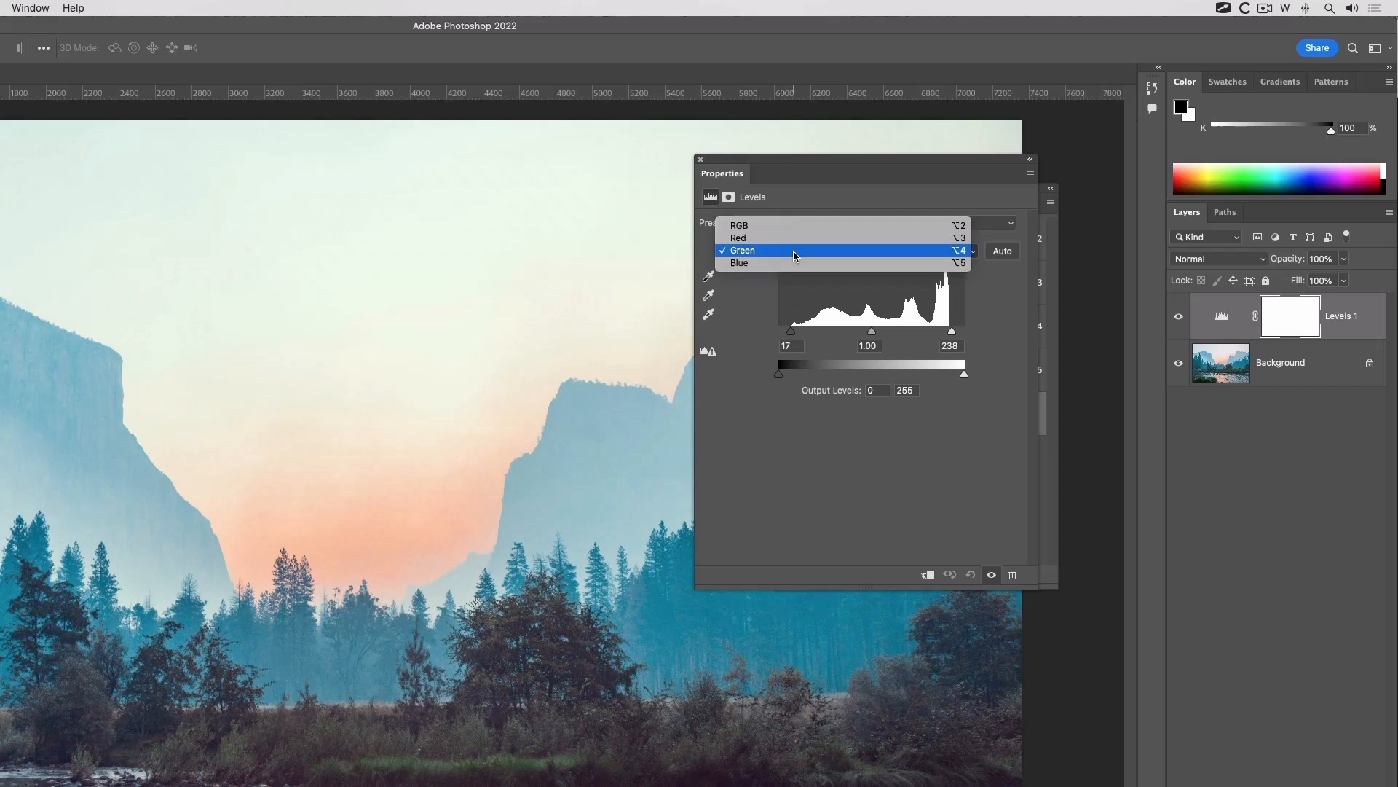
{"action": "left_click", "coordinate": [744, 263]}
{"action": "left_click_drag", "start_coordinate": [964, 331], "coordinate": [954, 332]}
{"action": "left_click_drag", "start_coordinate": [781, 333], "coordinate": [788, 335]}
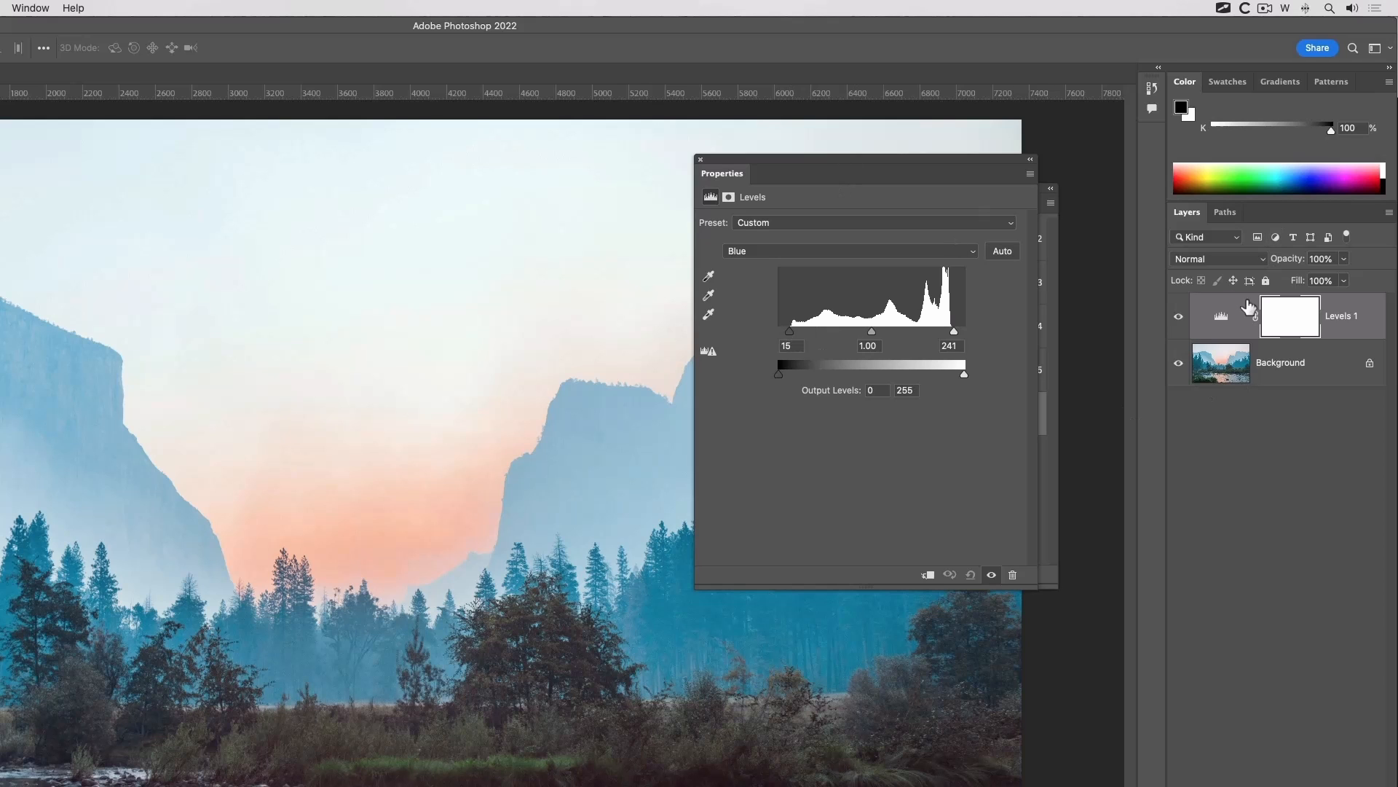
Toggle Levels 1 visibility, lower its opacity briefly, and close the Properties panel
{"action": "left_click", "coordinate": [1178, 317]}
{"action": "left_click", "coordinate": [1180, 317]}
{"action": "mouse_move", "coordinate": [1300, 262]}
{"action": "left_mouse_down"}
{"action": "mouse_move", "coordinate": [1283, 267]}
{"action": "mouse_move", "coordinate": [1325, 268]}
{"action": "left_mouse_up"}
{"action": "left_click", "coordinate": [702, 162]}
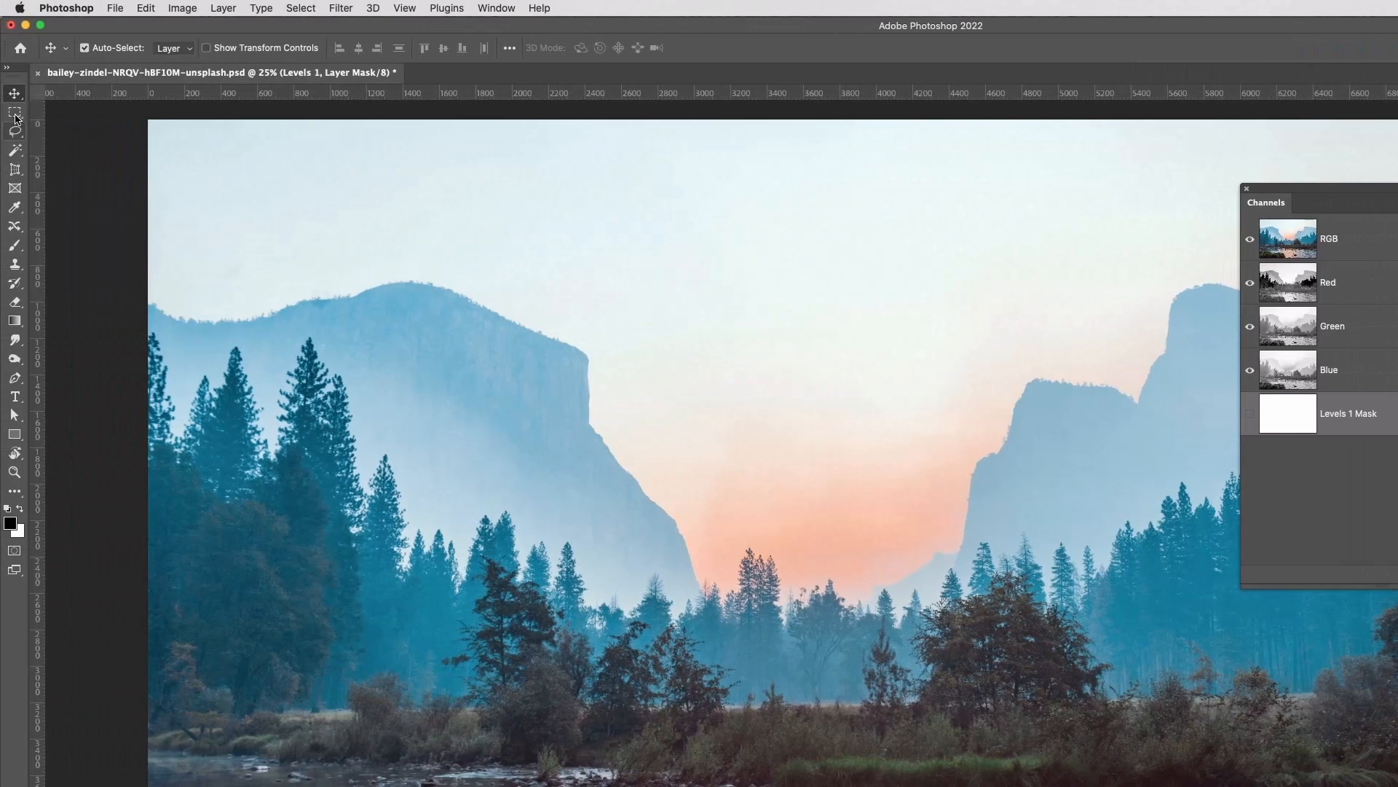
With the Rectangular Marquee on the Background layer, select a large rectangle across the centre valley
{"action": "left_click", "coordinate": [16, 113]}
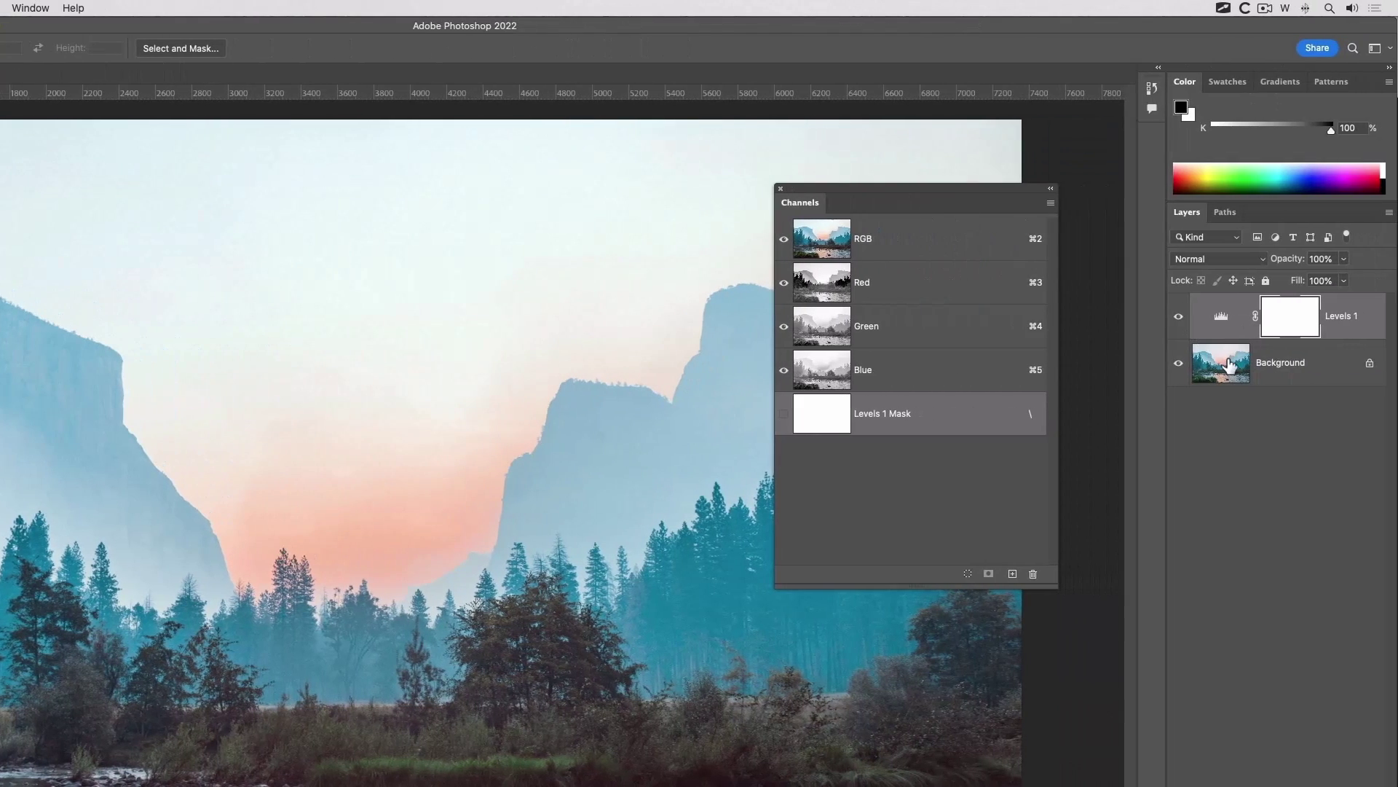
{"action": "left_click", "coordinate": [1222, 361]}
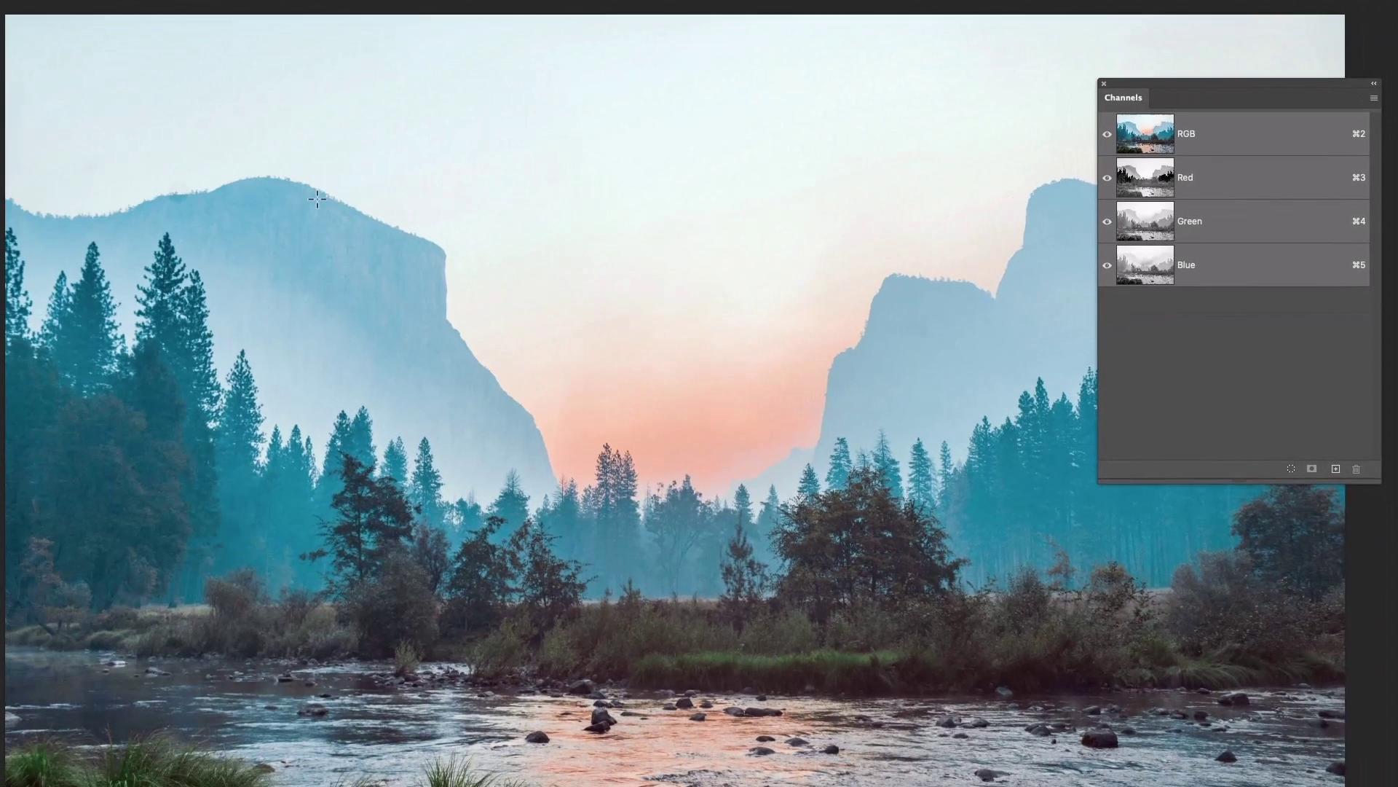
{"action": "left_click_drag", "start_coordinate": [314, 194], "coordinate": [1020, 730]}
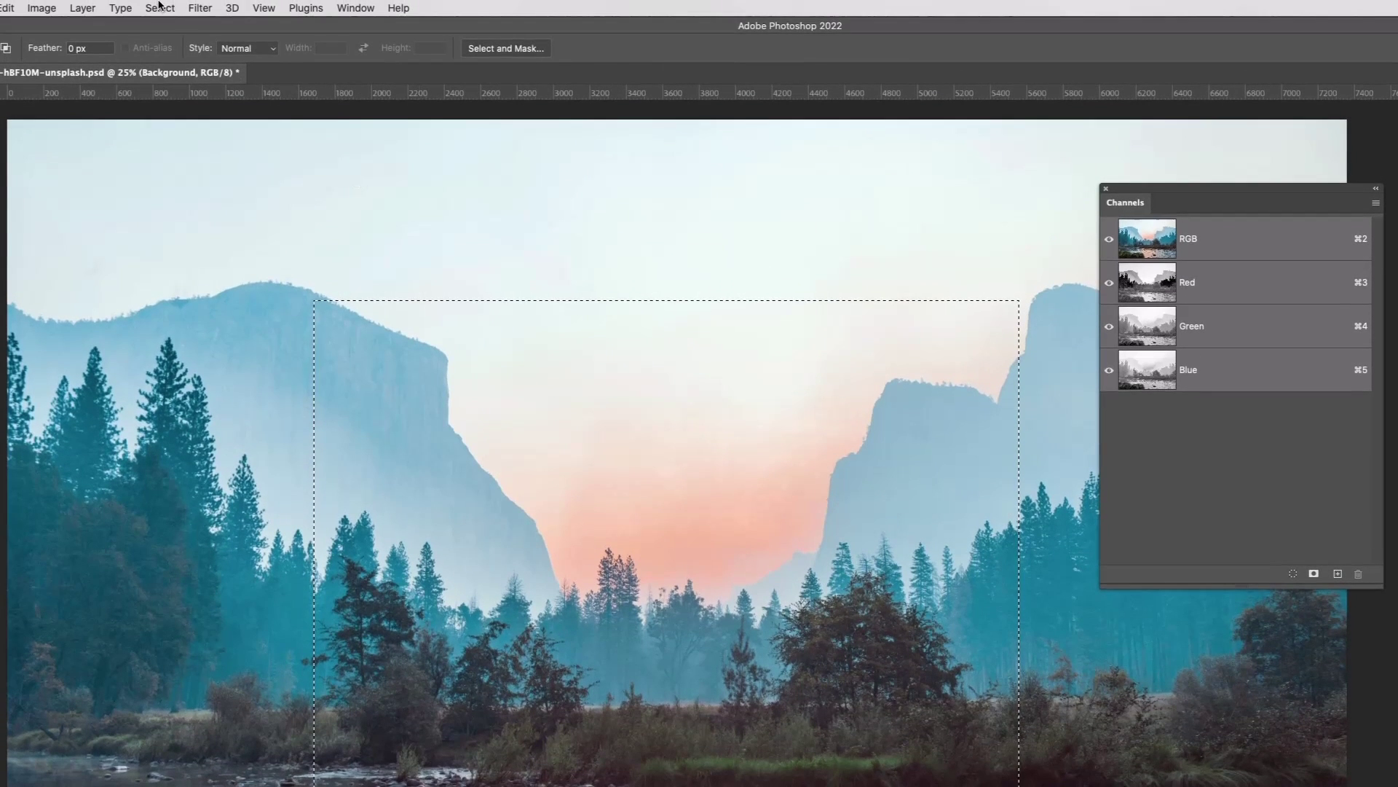
Save the centre selection as a new channel named 'rectangle' via Select > Save Selection
{"action": "left_click", "coordinate": [161, 8]}
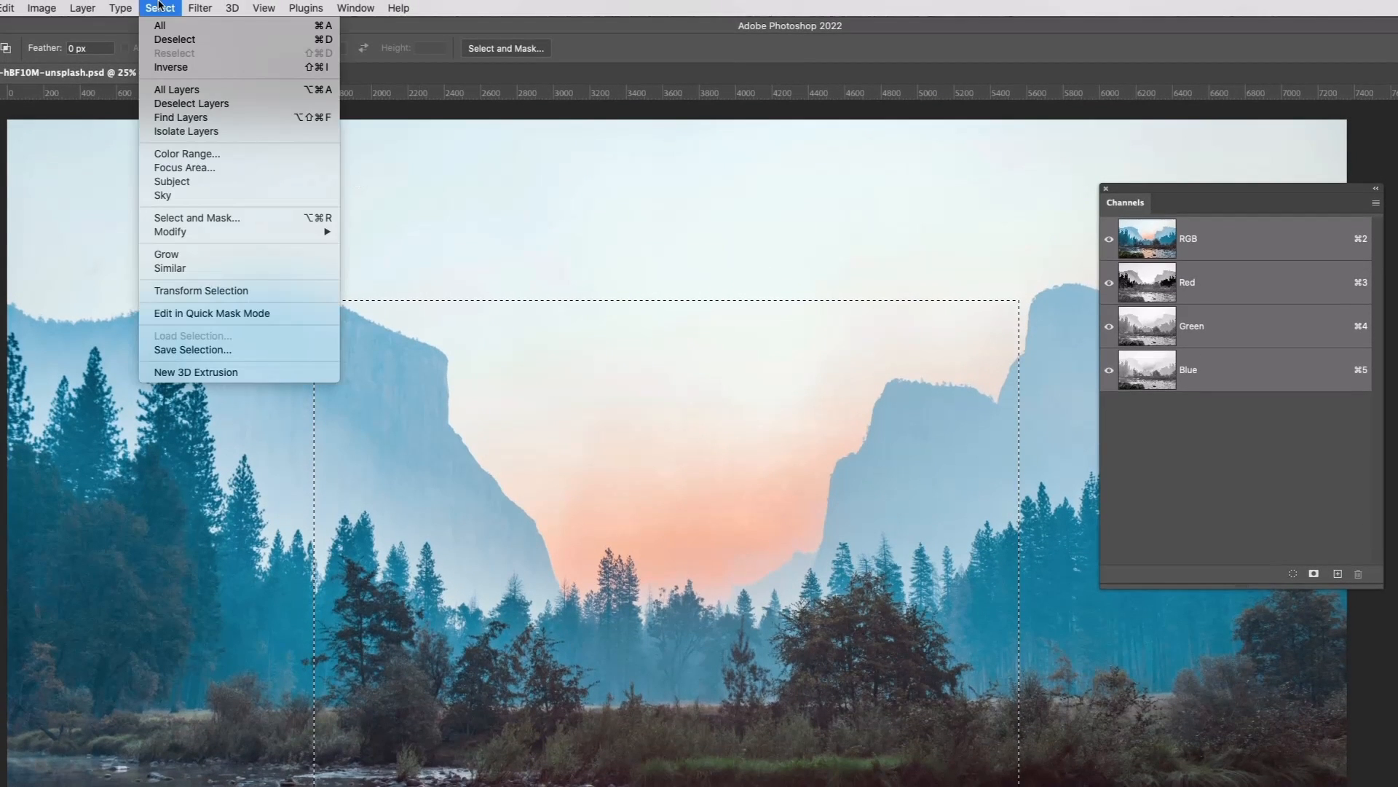
{"action": "left_click", "coordinate": [236, 351]}
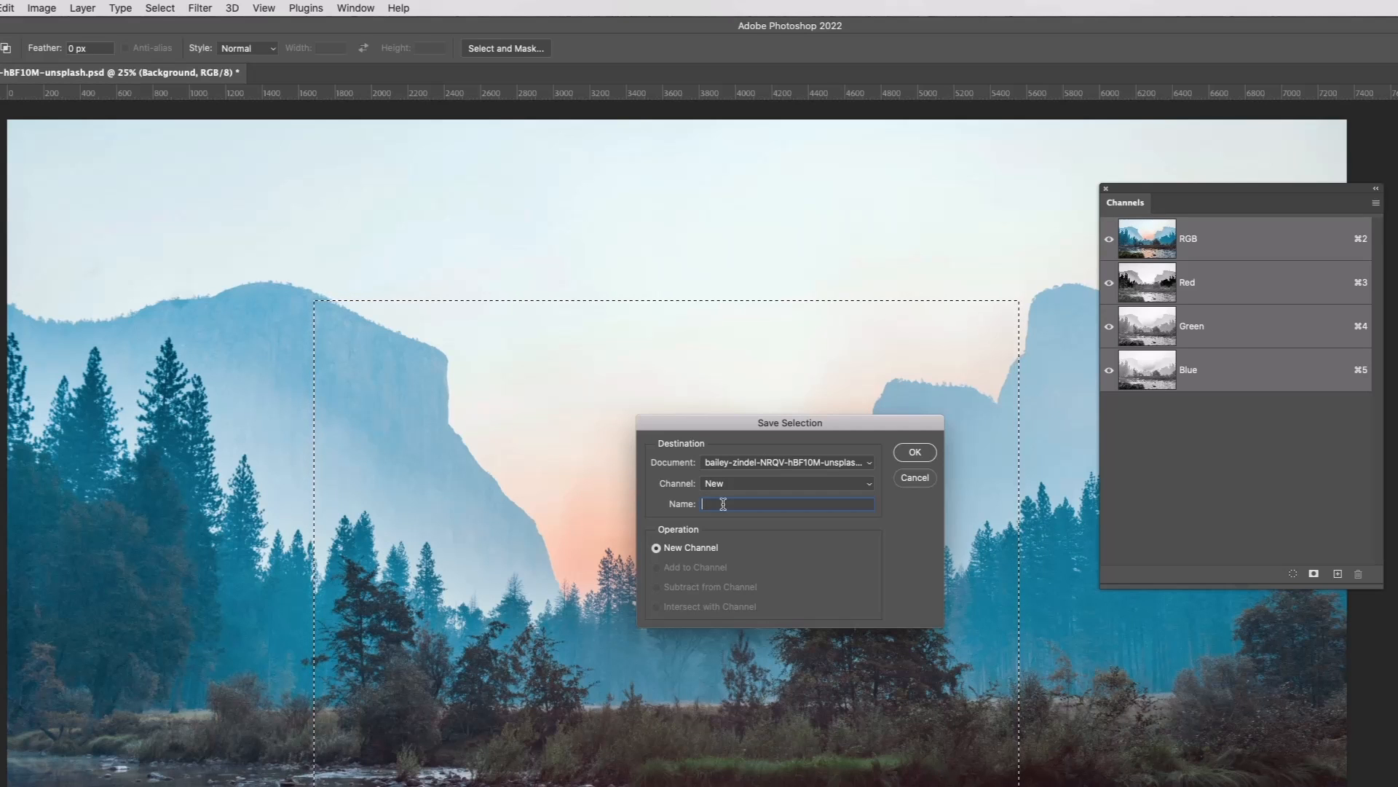
{"action": "type", "text": "red"}
{"action": "type", "text": "tangle"}
{"action": "left_click", "coordinate": [915, 452]}
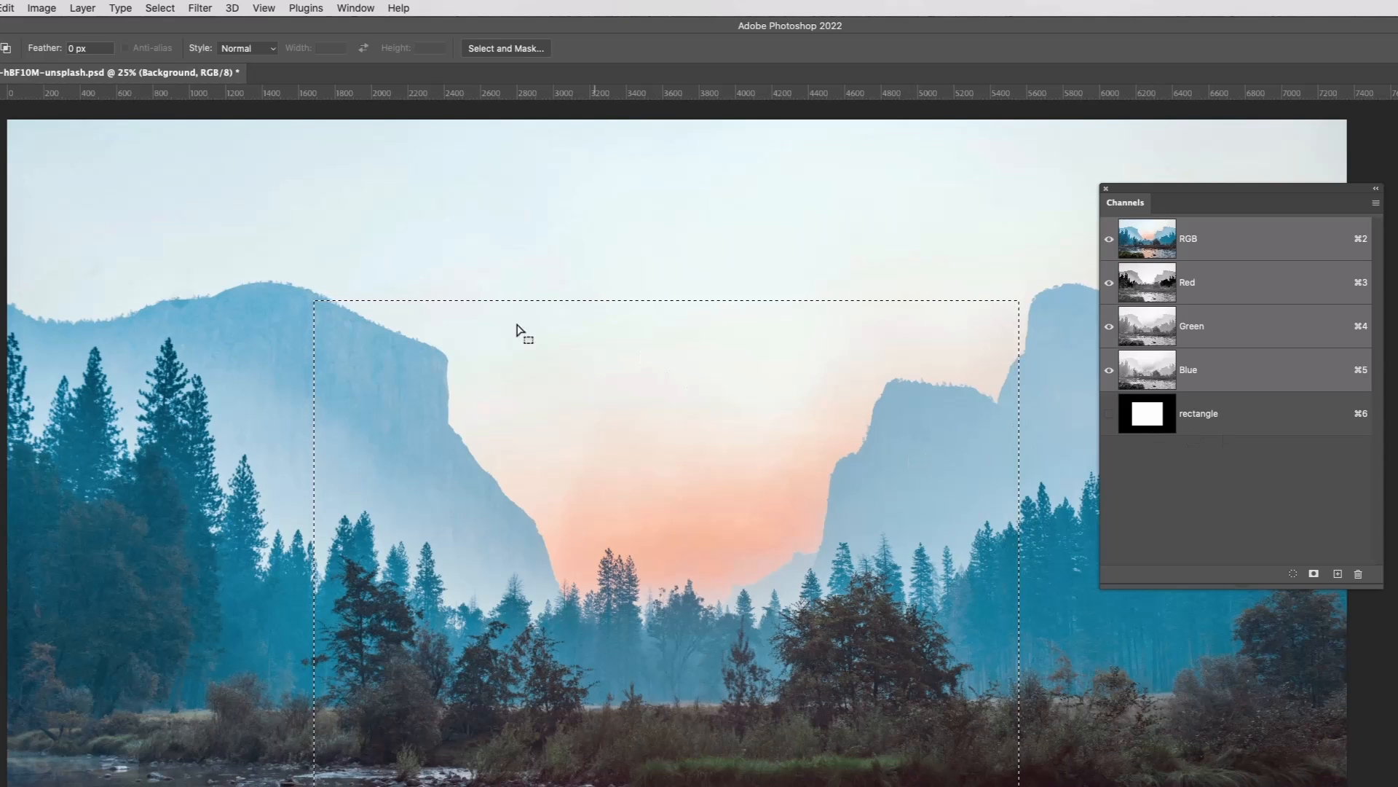
Select a tall left-side column and save it as a new channel 'col', keeping Channel set to New
{"action": "left_click_drag", "start_coordinate": [98, 183], "coordinate": [369, 776]}
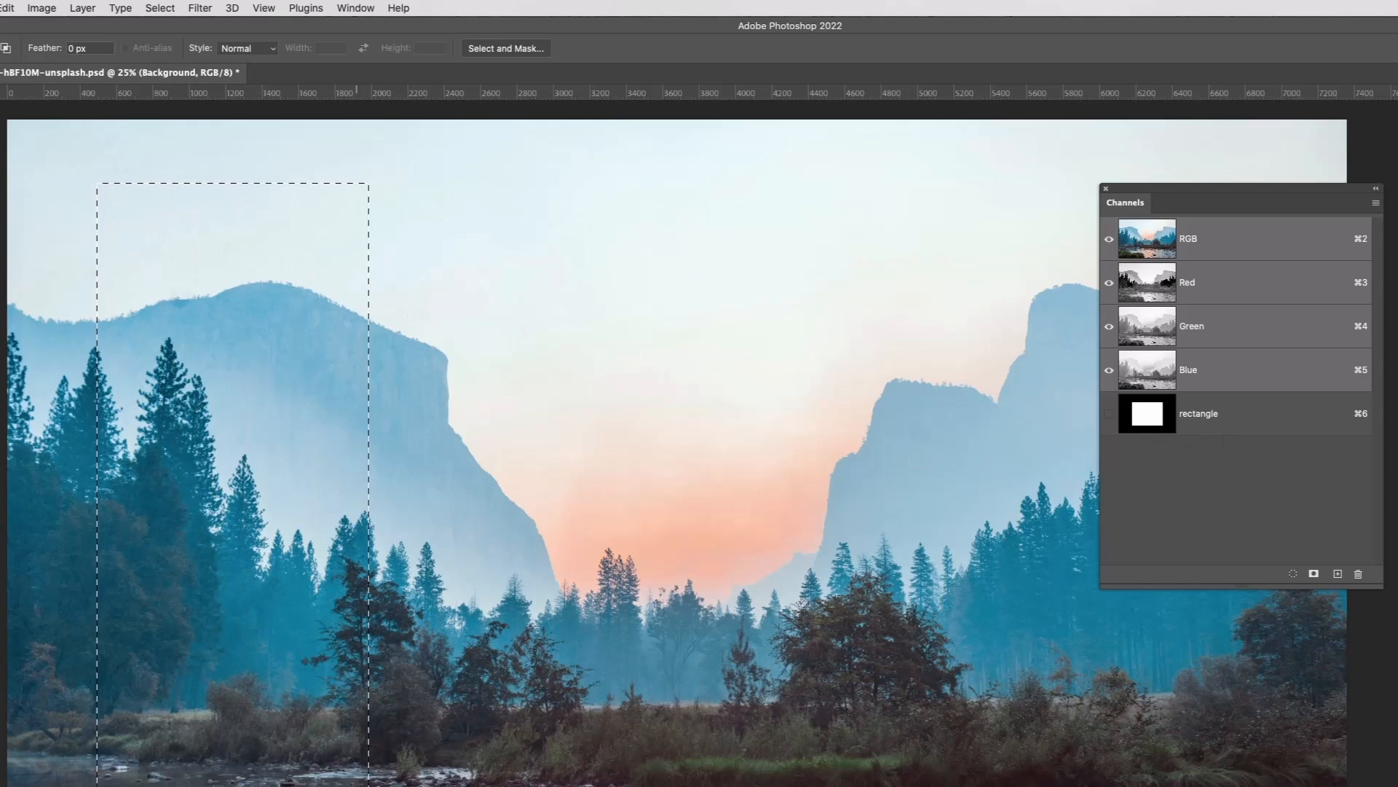
{"action": "left_click", "coordinate": [160, 8]}
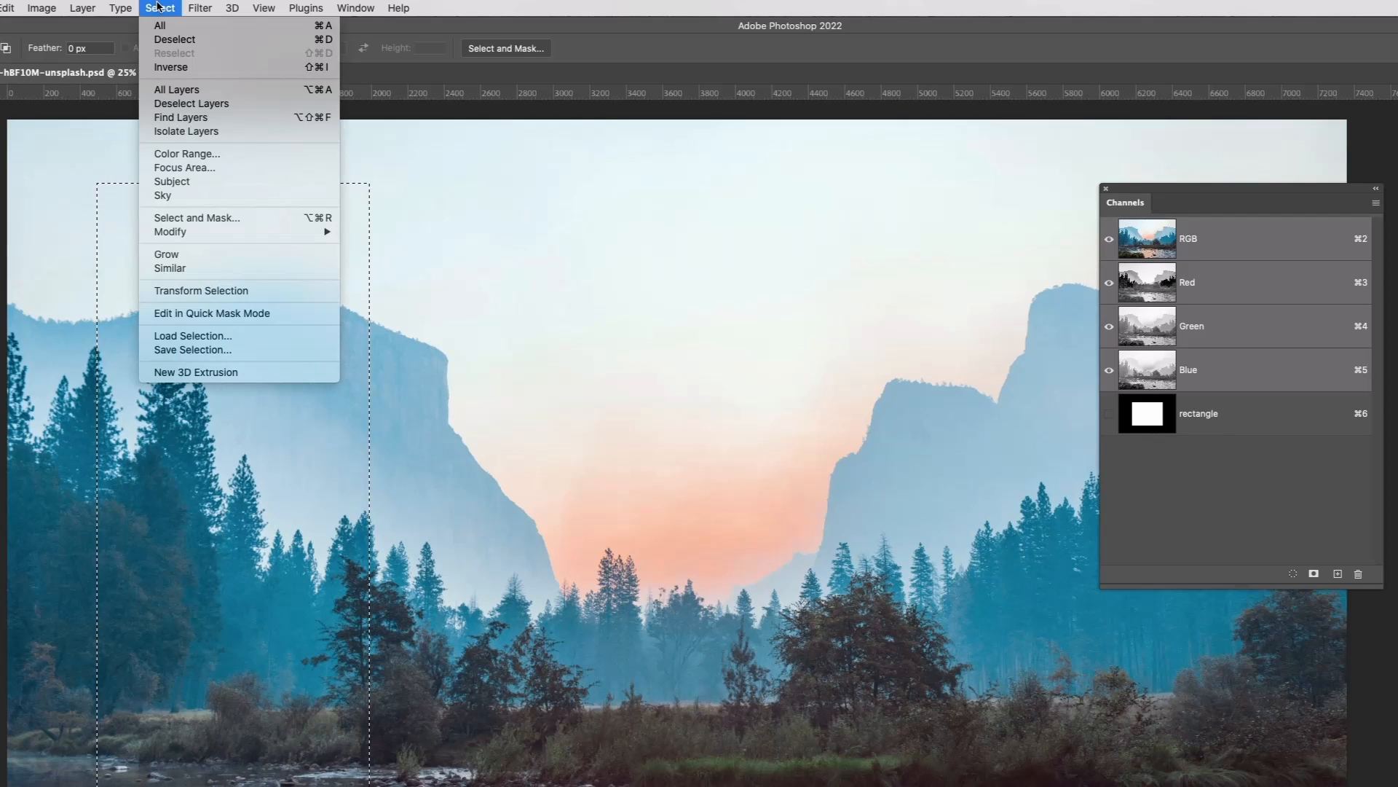
{"action": "left_click", "coordinate": [191, 350]}
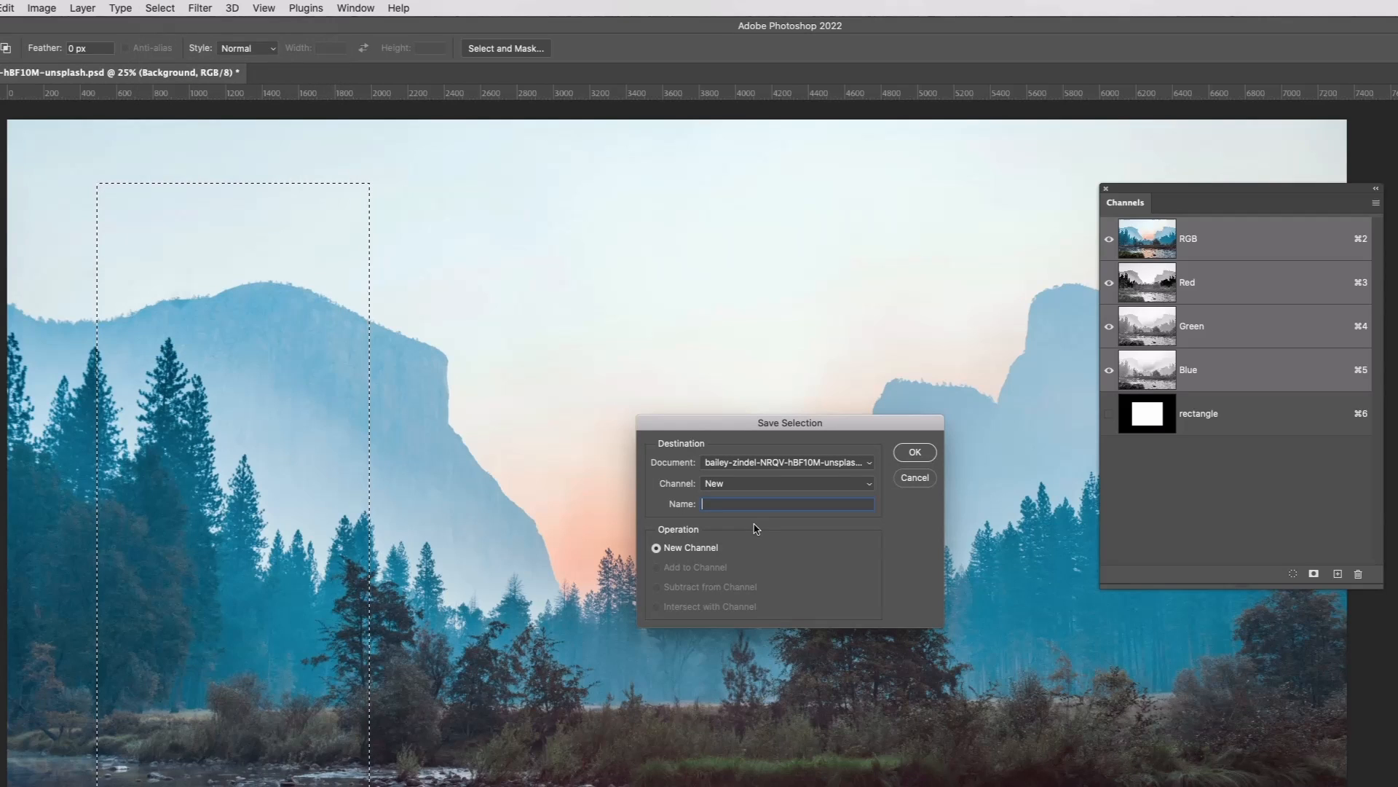
{"action": "type", "text": "col"}
{"action": "left_click", "coordinate": [726, 486]}
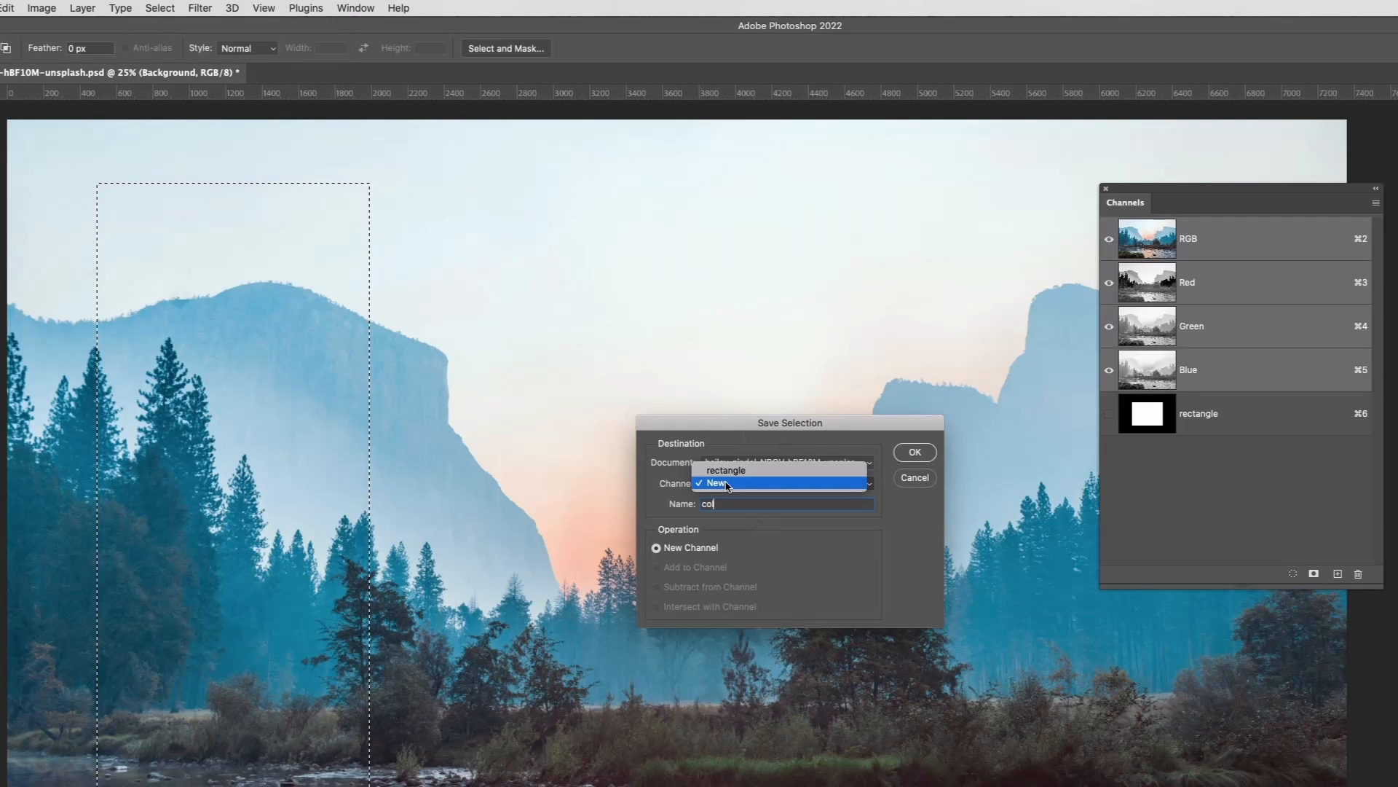
{"action": "left_click", "coordinate": [731, 492]}
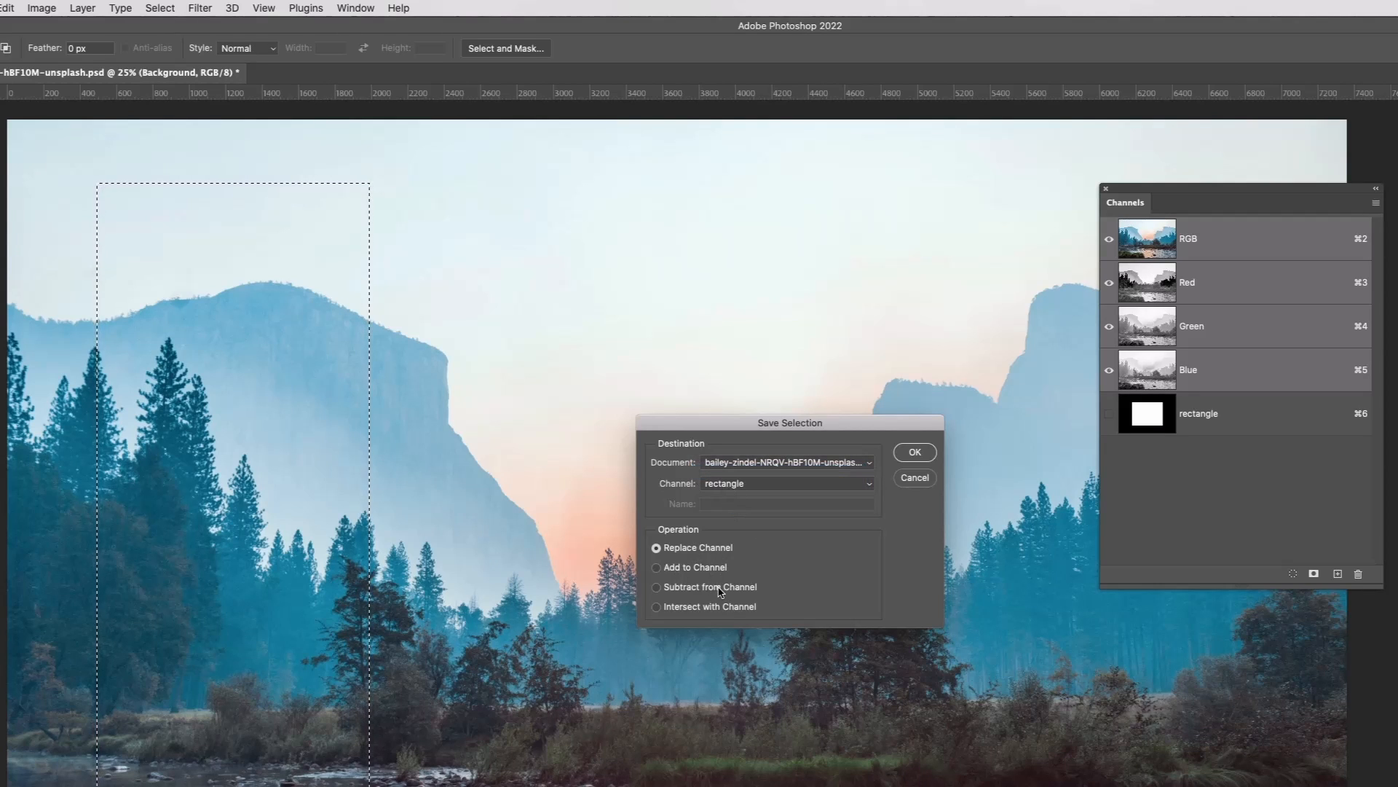
{"action": "left_click", "coordinate": [728, 486]}
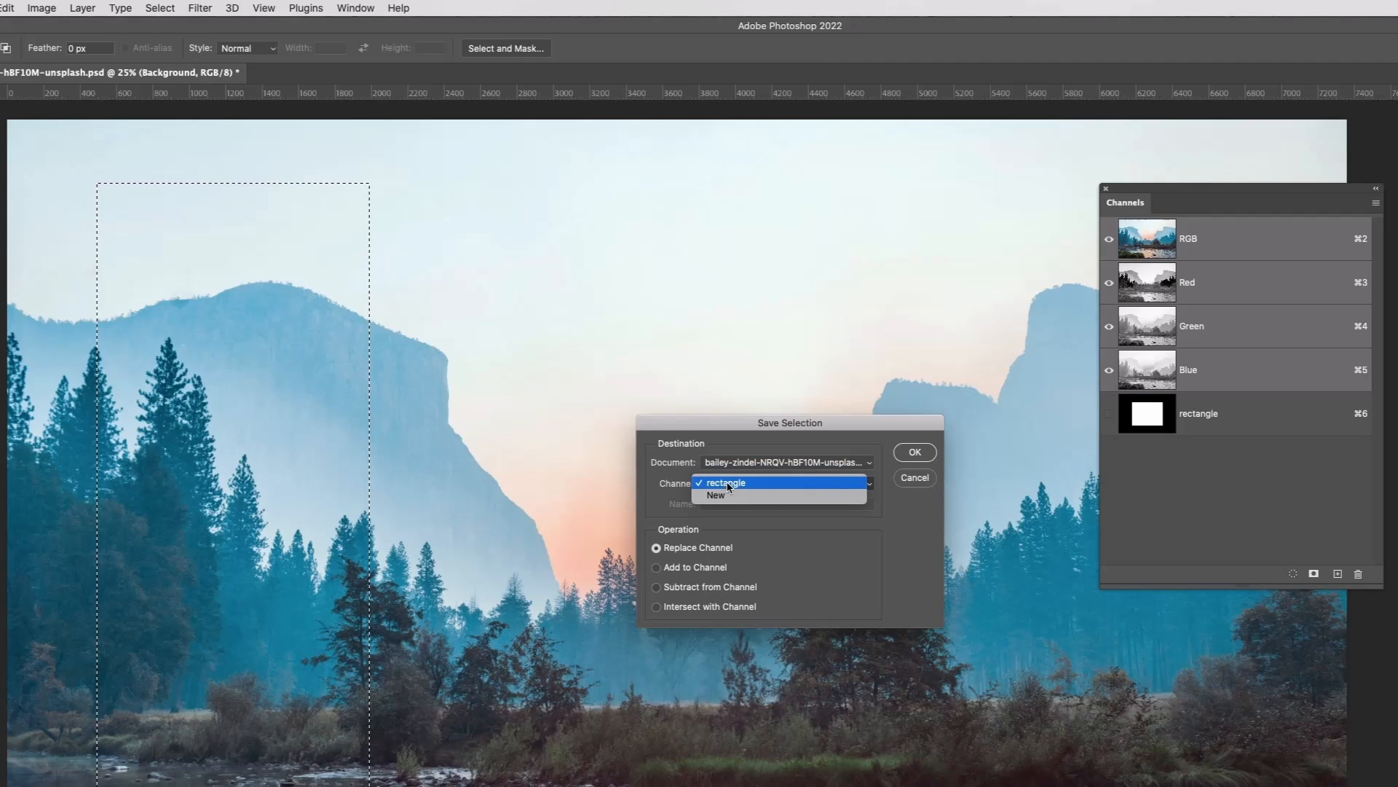
{"action": "left_click", "coordinate": [731, 481]}
{"action": "left_click", "coordinate": [914, 453]}
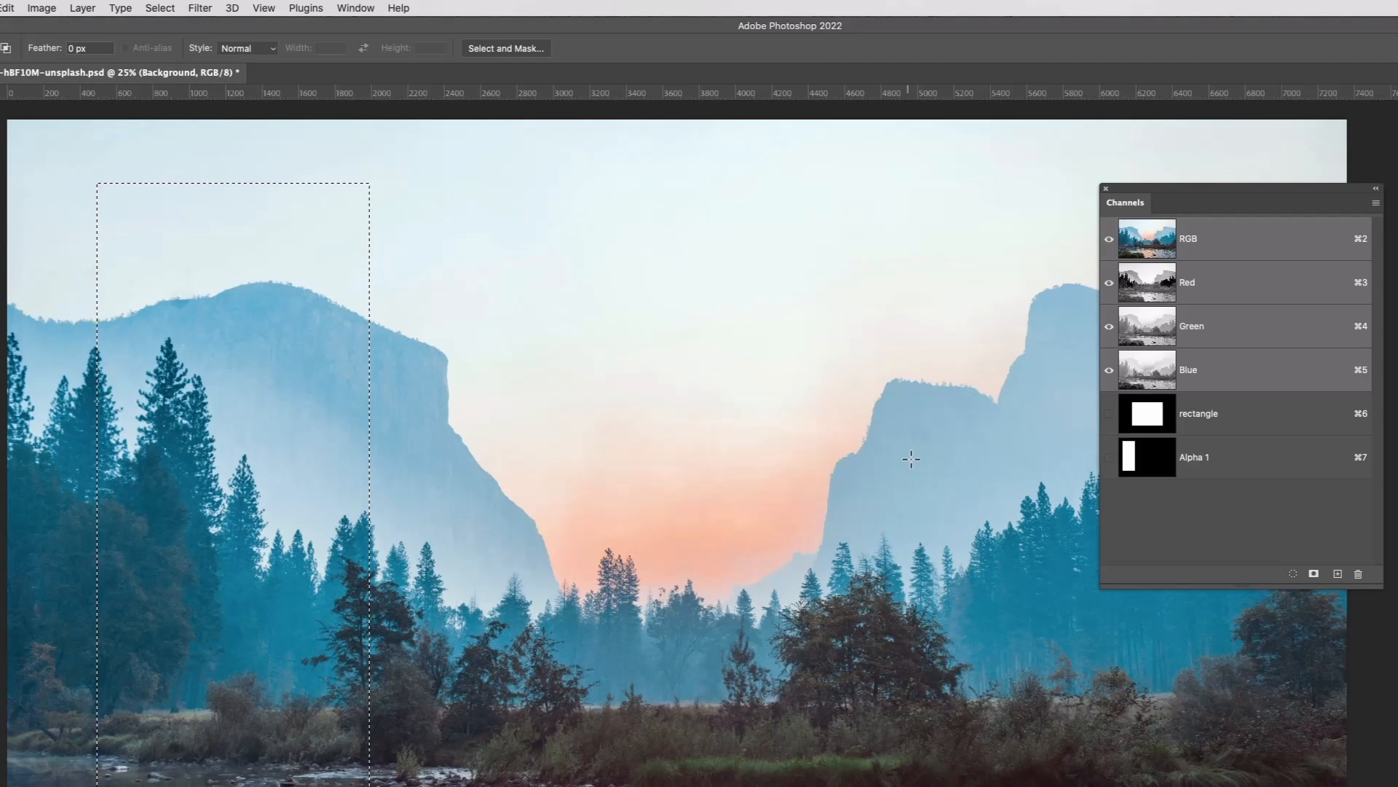
View the saved rectangle channel on its own
{"action": "left_click", "coordinate": [1160, 417]}
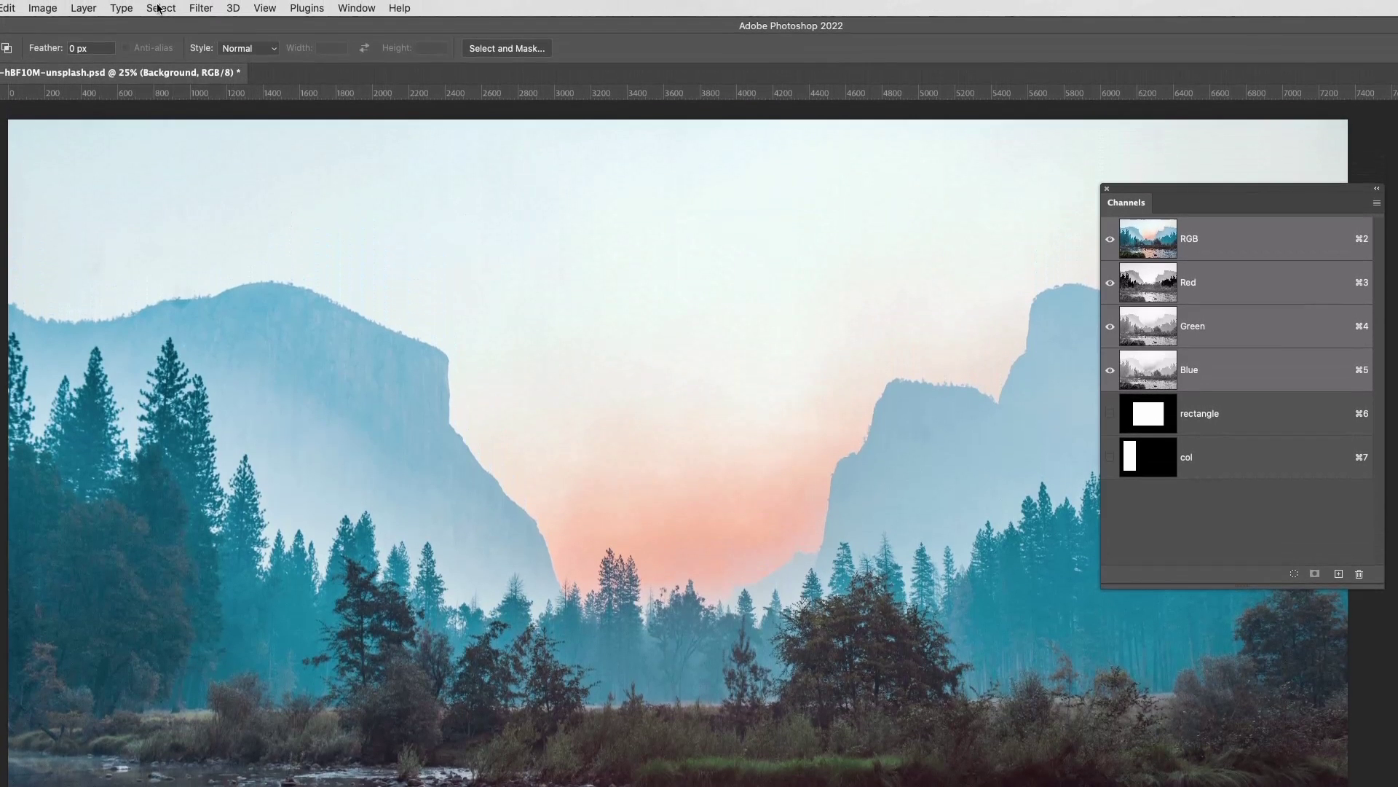
Load the 'col' channel back as the active selection via Select > Load Selection
{"action": "left_click", "coordinate": [161, 8]}
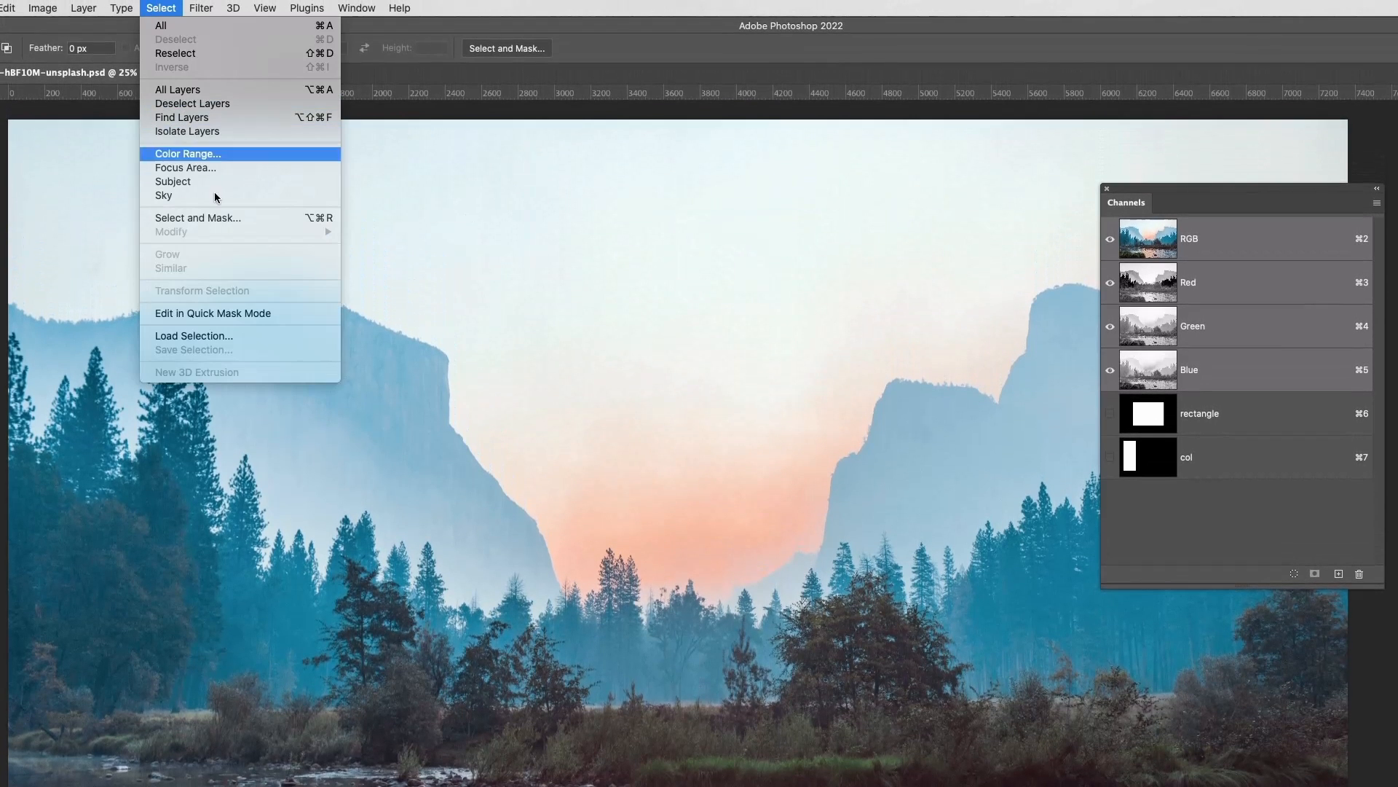
{"action": "left_click", "coordinate": [261, 335]}
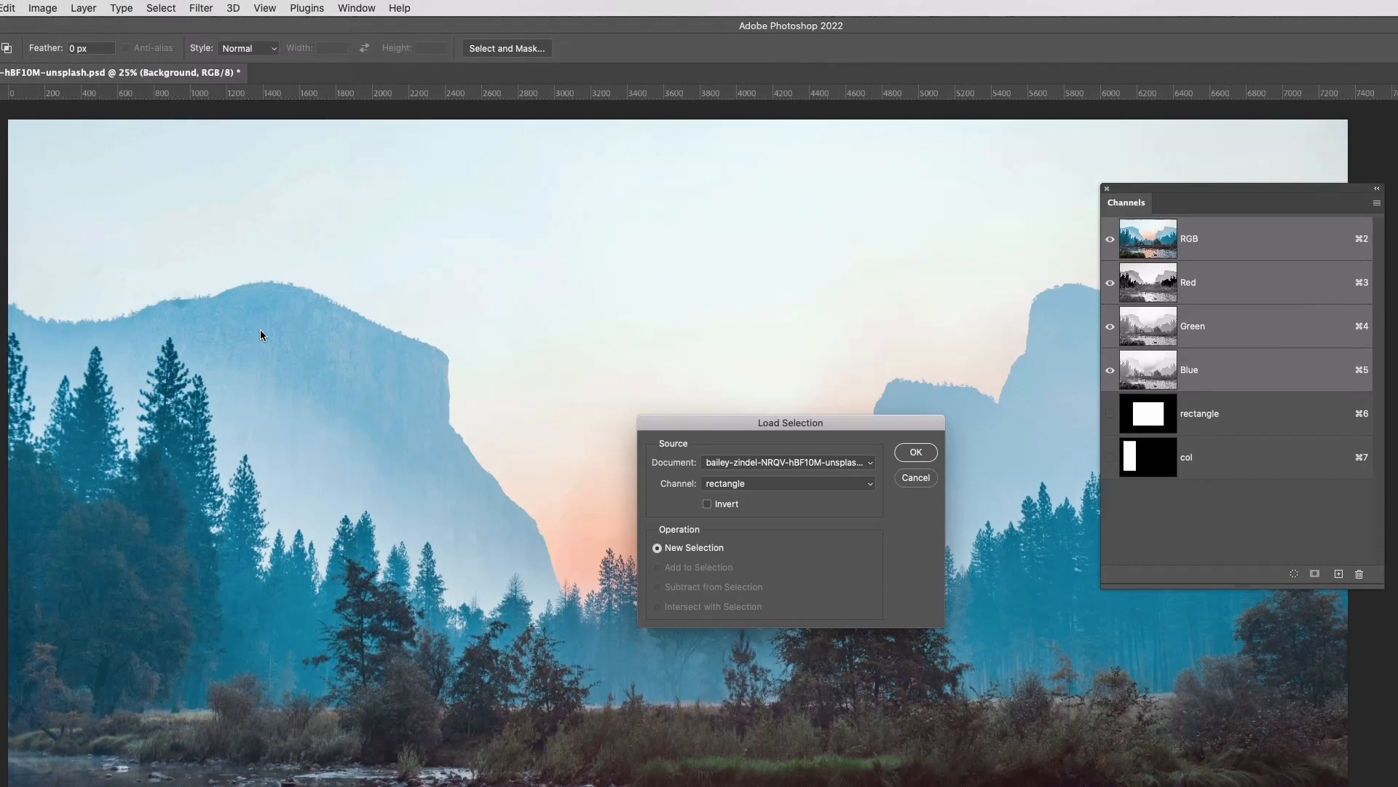
{"action": "left_click", "coordinate": [737, 484]}
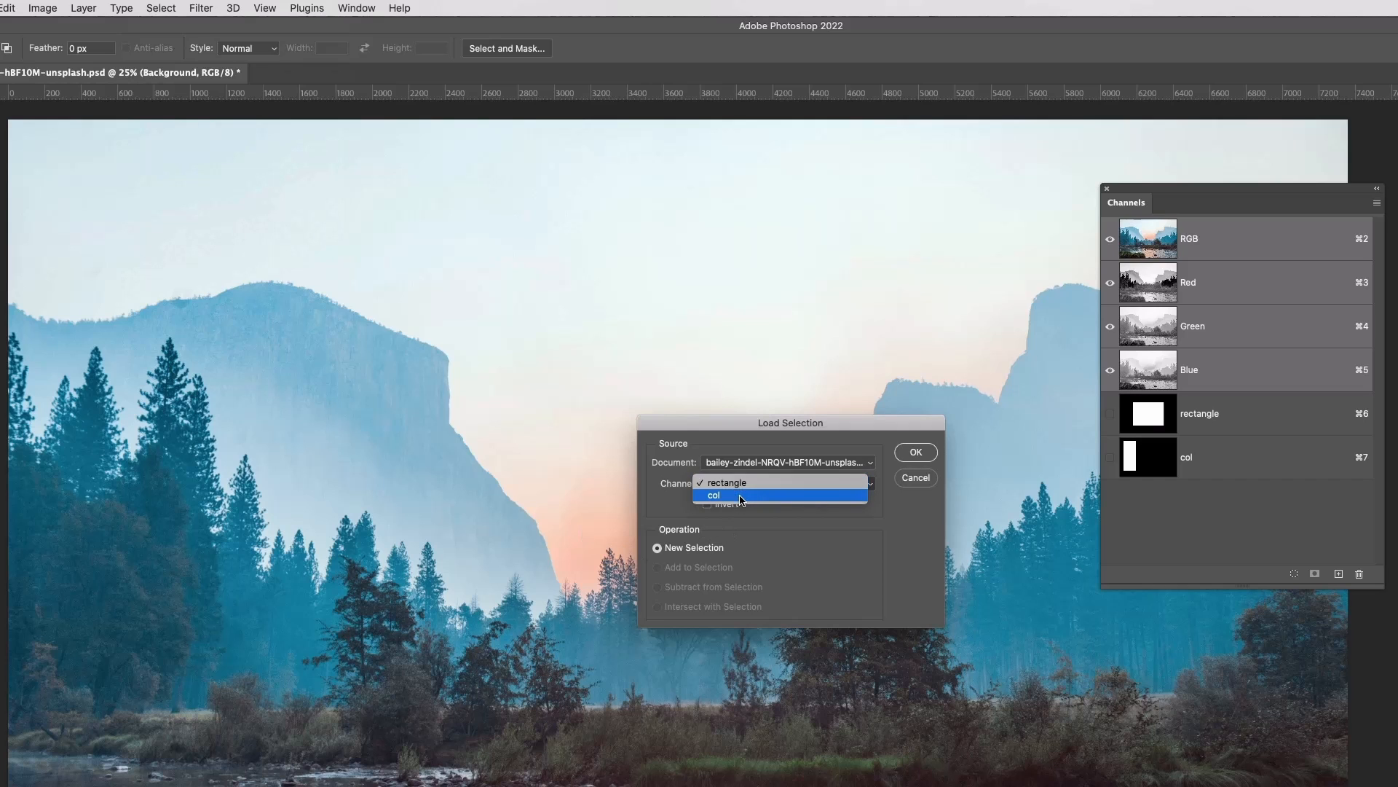
{"action": "left_click", "coordinate": [740, 496]}
{"action": "left_click", "coordinate": [917, 453]}
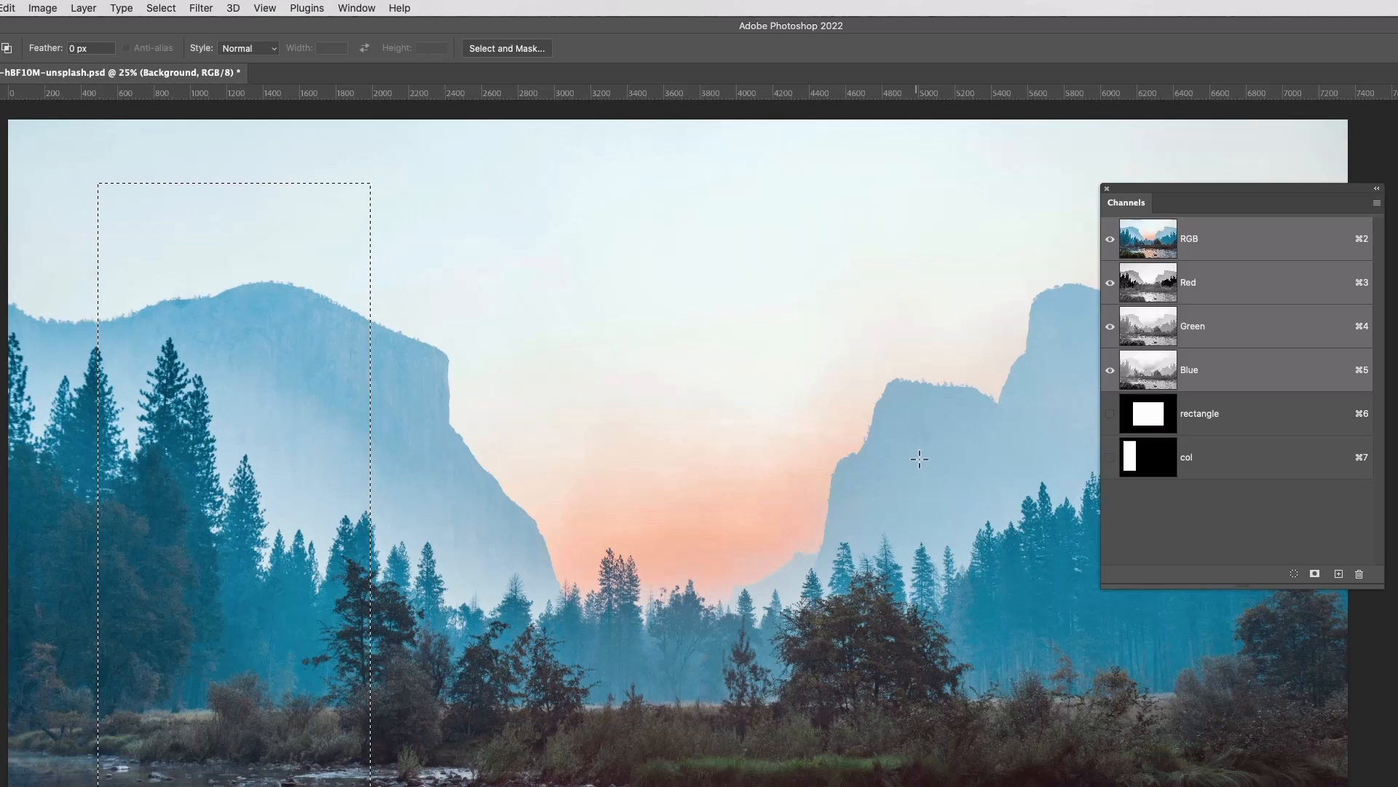
Load the saved col channel as a selection via Load Selection
{"action": "left_click", "coordinate": [161, 8]}
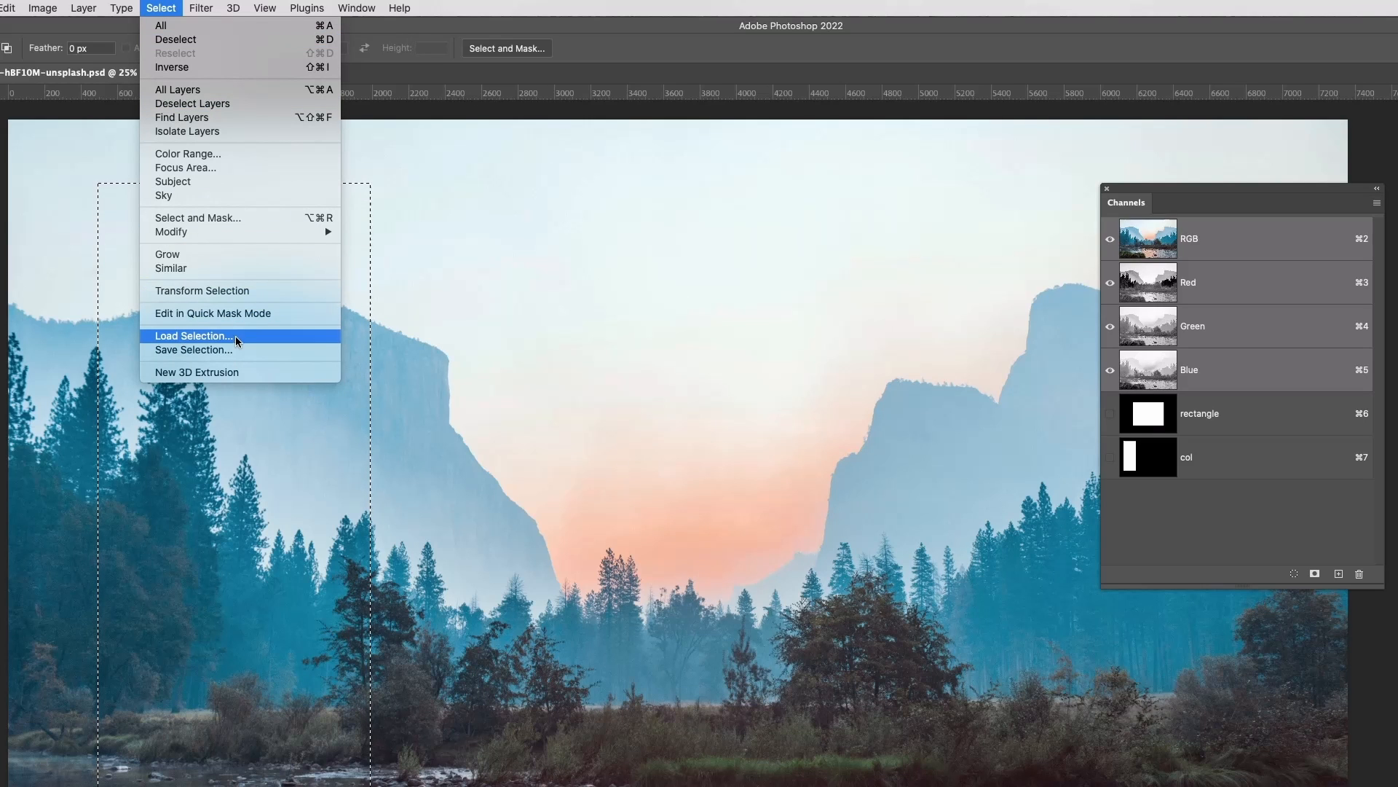
{"action": "left_click", "coordinate": [194, 335]}
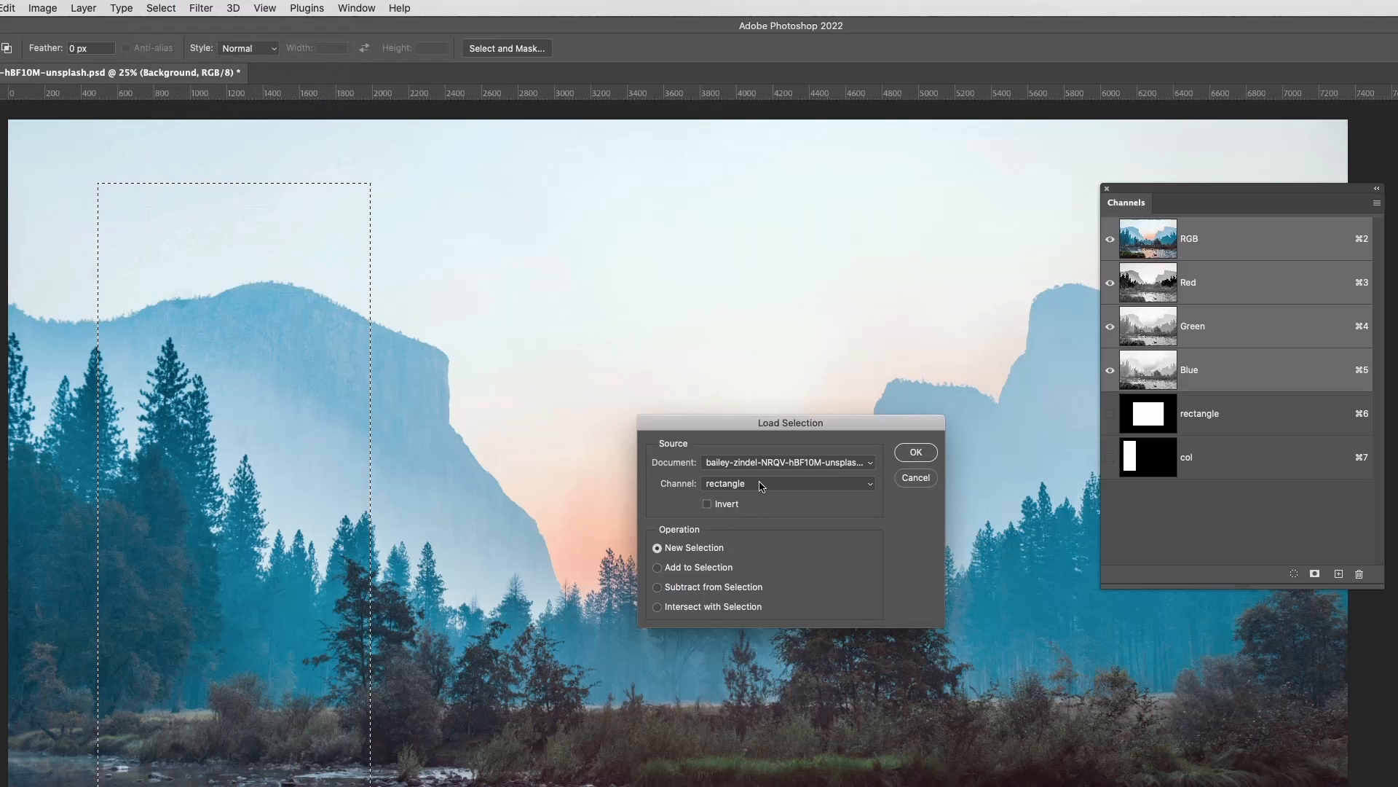
{"action": "left_click", "coordinate": [765, 484]}
{"action": "left_click", "coordinate": [757, 497]}
{"action": "left_click", "coordinate": [681, 567]}
{"action": "left_click", "coordinate": [917, 451]}
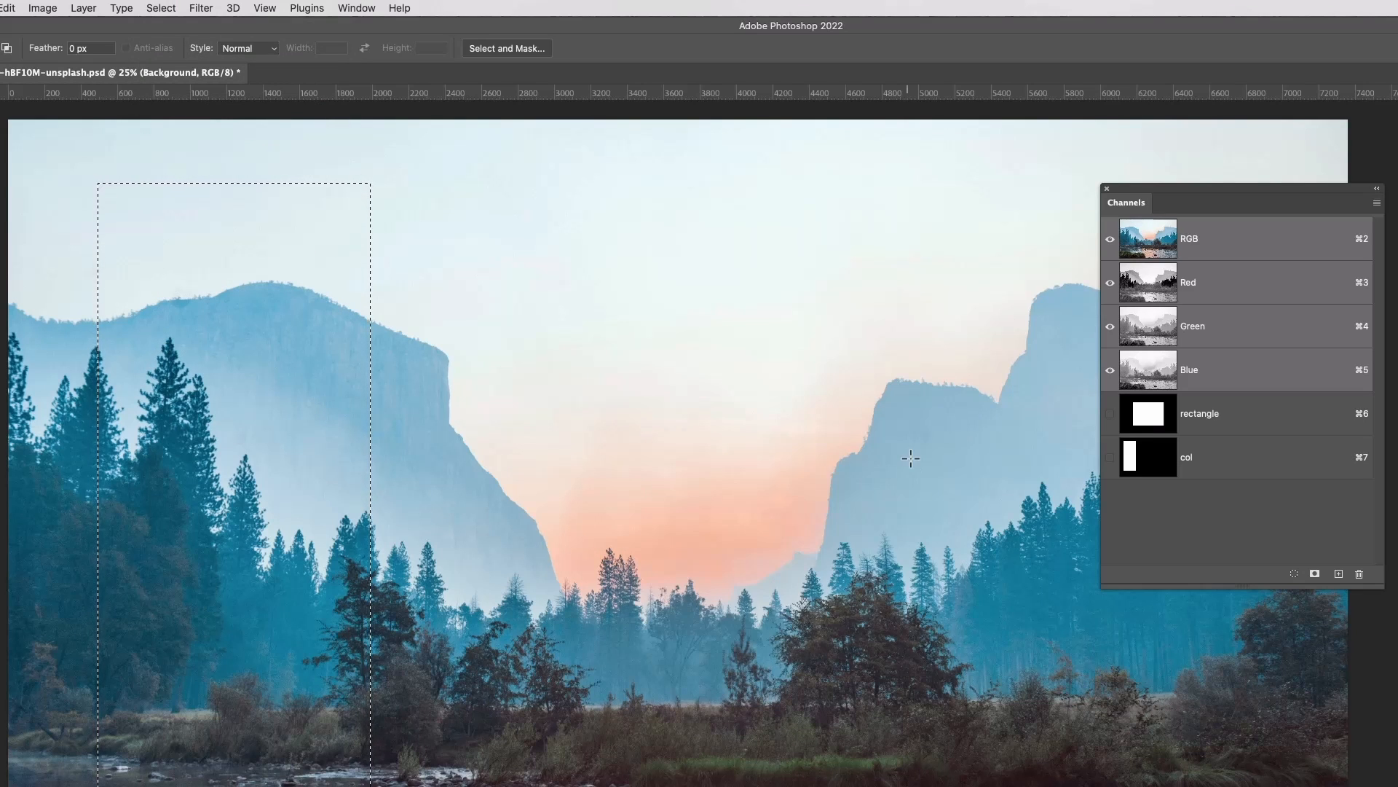
Load the rectangle channel with Add to Selection, combining it with the column area
{"action": "left_click", "coordinate": [161, 8]}
{"action": "left_click", "coordinate": [193, 336]}
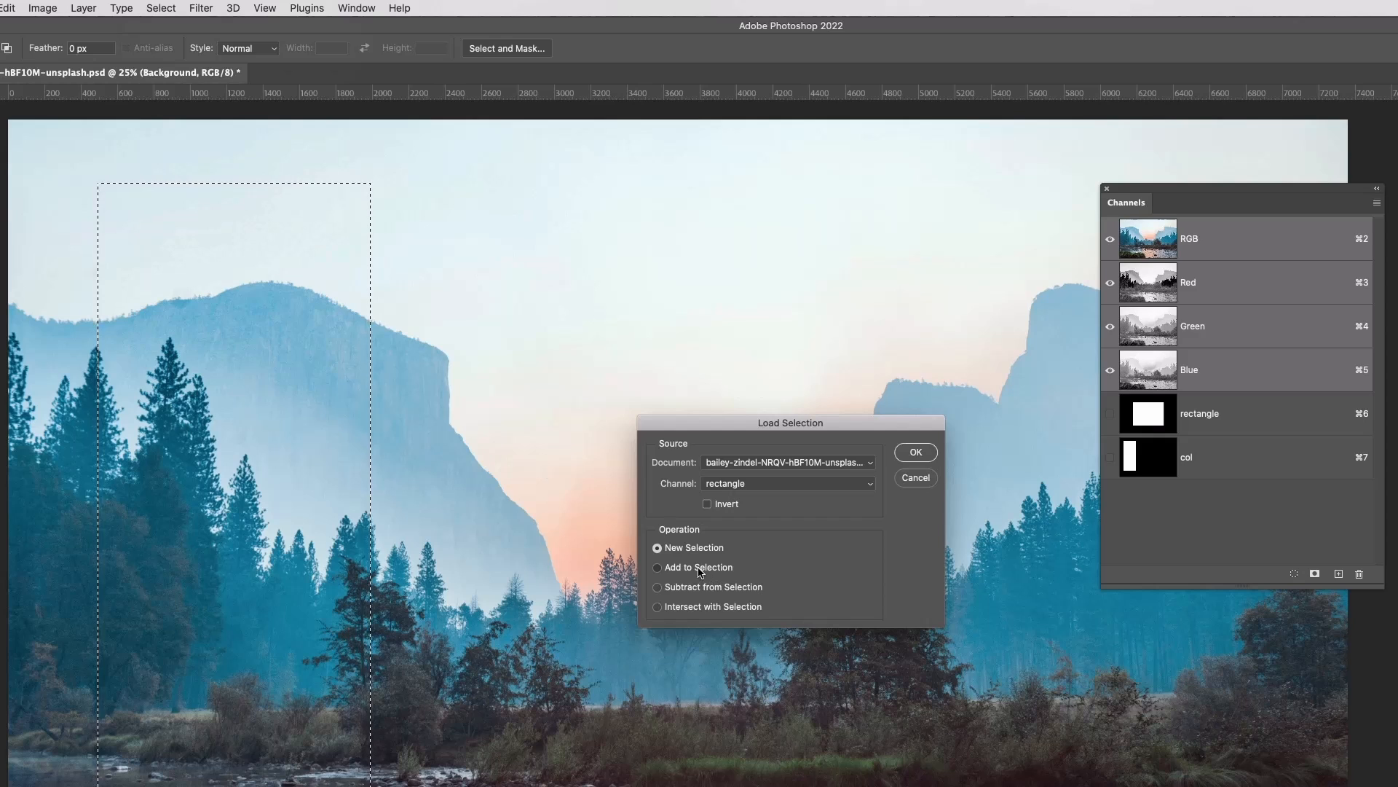
{"action": "left_click", "coordinate": [658, 567]}
{"action": "left_click", "coordinate": [916, 453]}
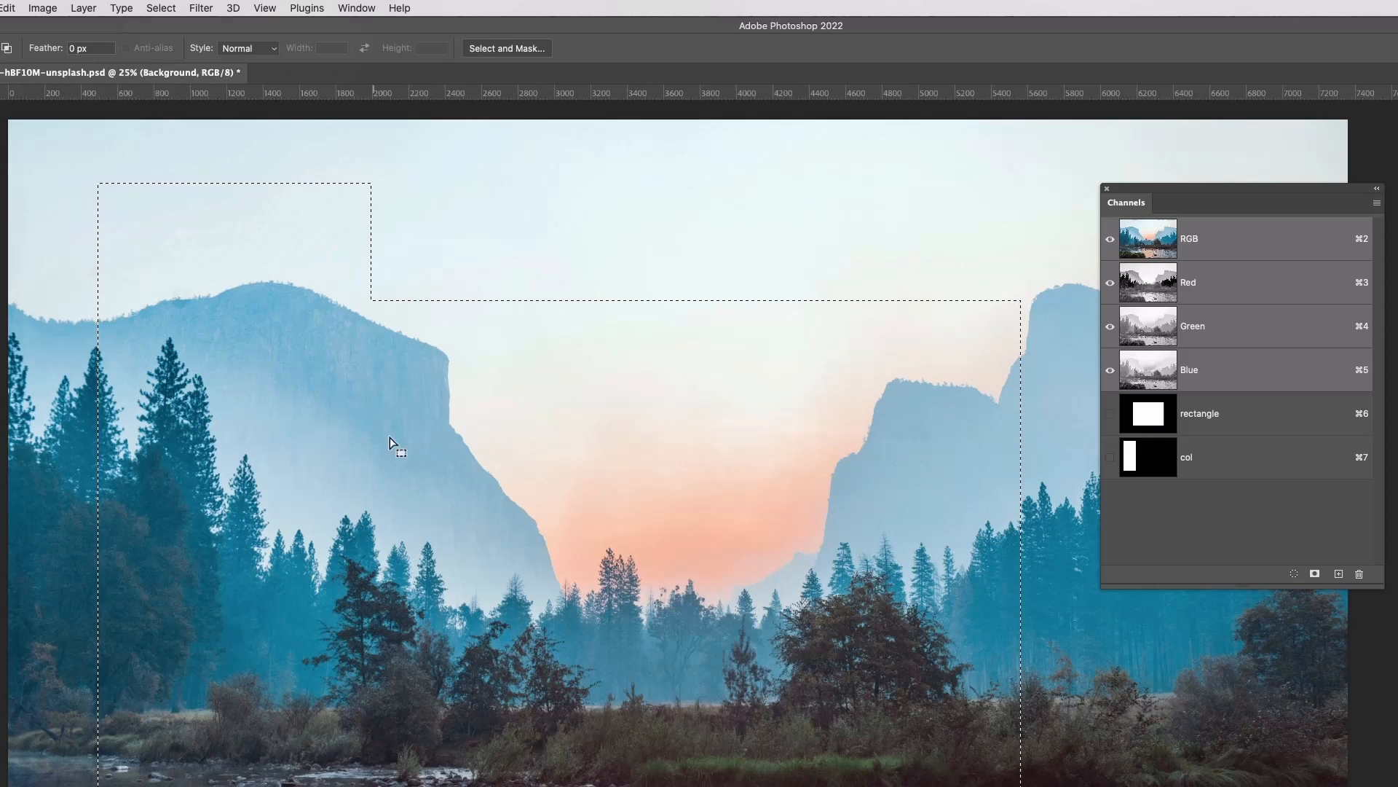